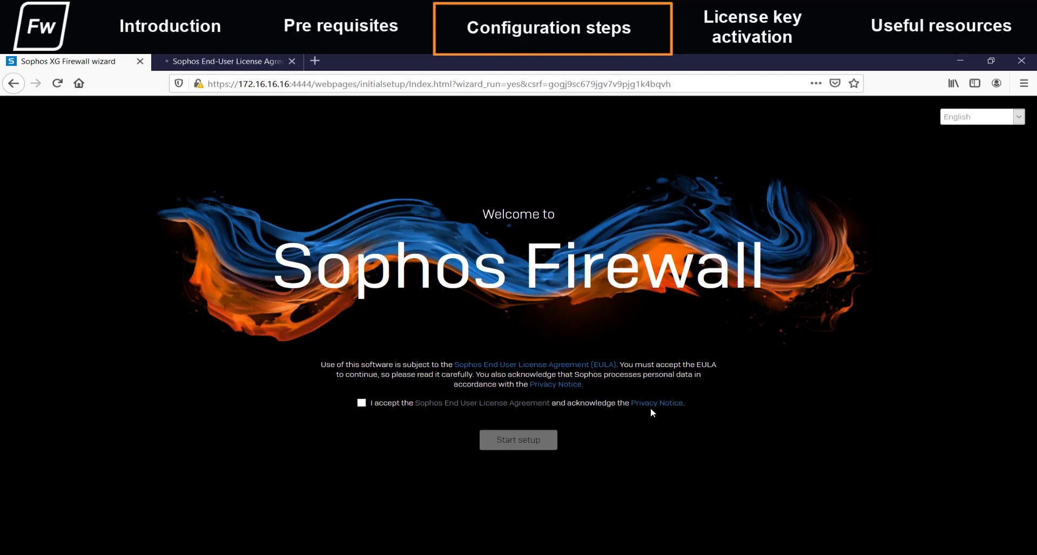
Open the Sophos privacy notice and read through it and the End User License Agreement page.
{"action": "left_click", "coordinate": [652, 406]}
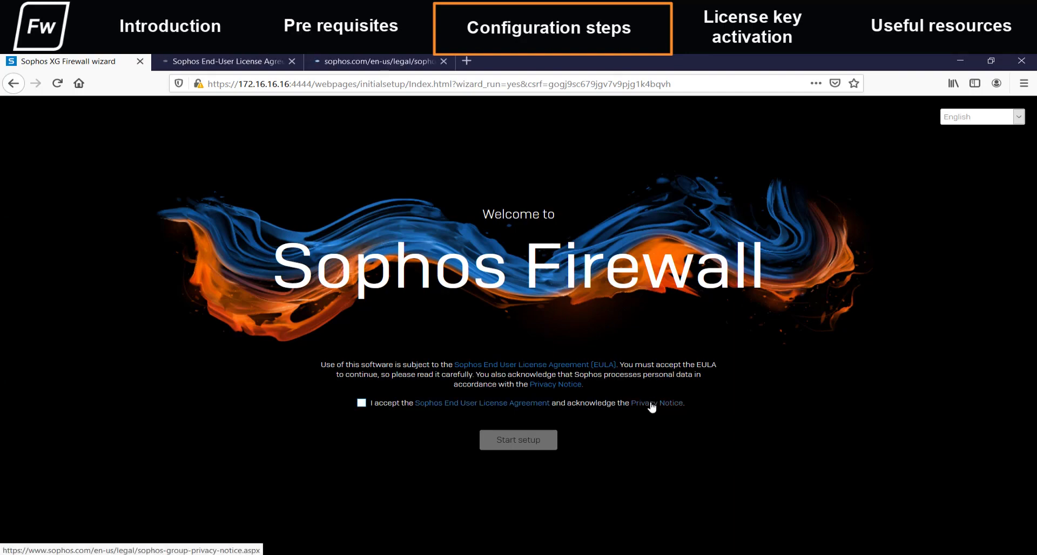
{"action": "key", "text": "ctrl+Tab"}
{"action": "scroll", "coordinate": [422, 329], "scroll_direction": "down", "scroll_amount": 15}
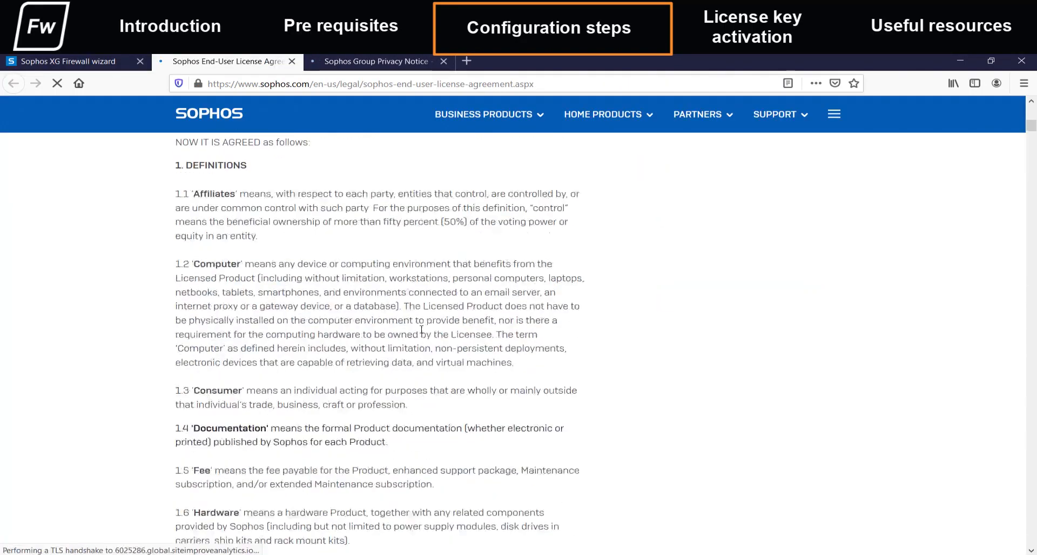
{"action": "left_click", "coordinate": [380, 61]}
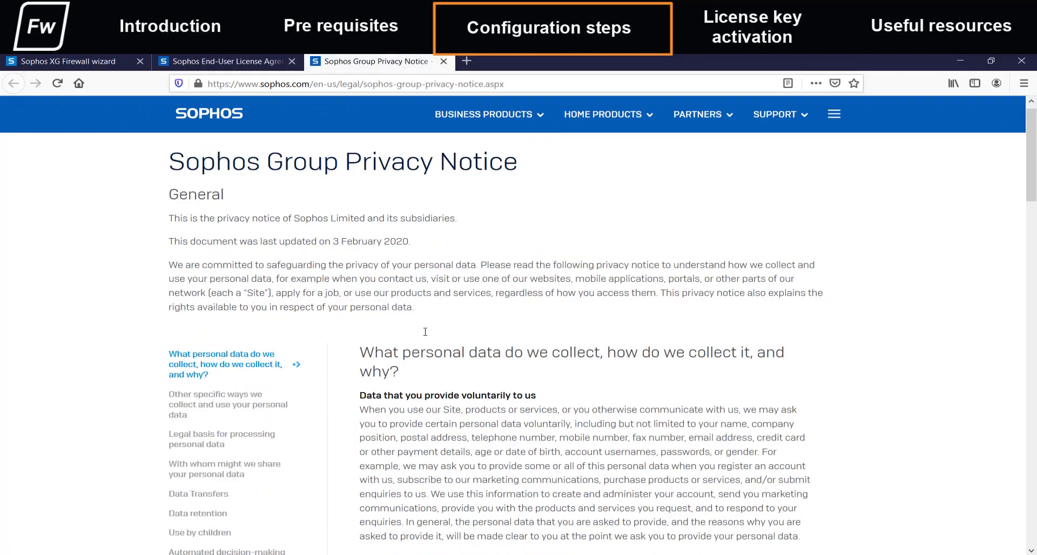
{"action": "scroll", "coordinate": [540, 324], "scroll_direction": "down", "scroll_amount": 10}
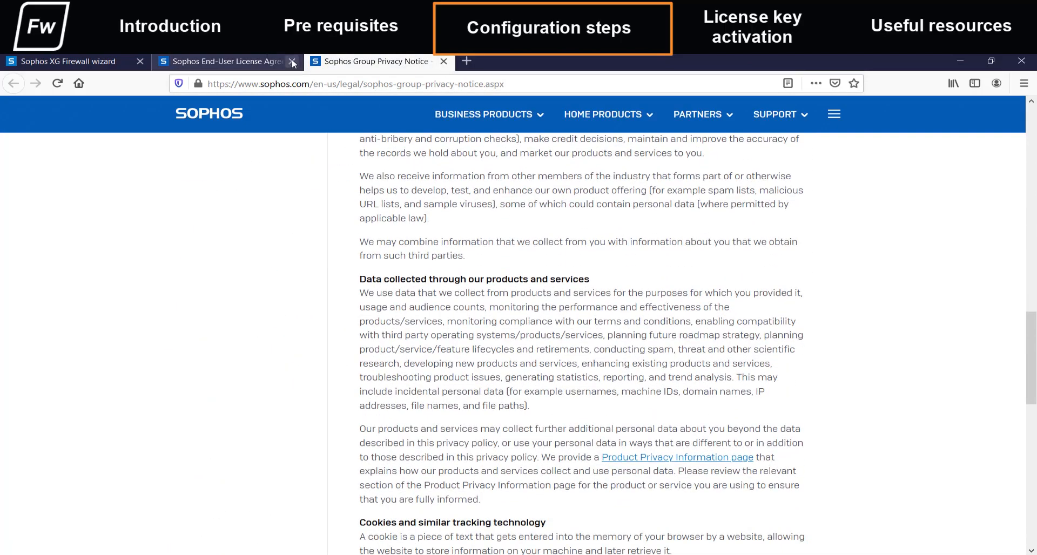
Close both legal pages, accept the End User License Agreement and privacy notice, and start the firewall setup.
{"action": "left_click", "coordinate": [291, 61]}
{"action": "left_click", "coordinate": [292, 61]}
{"action": "left_click", "coordinate": [361, 403]}
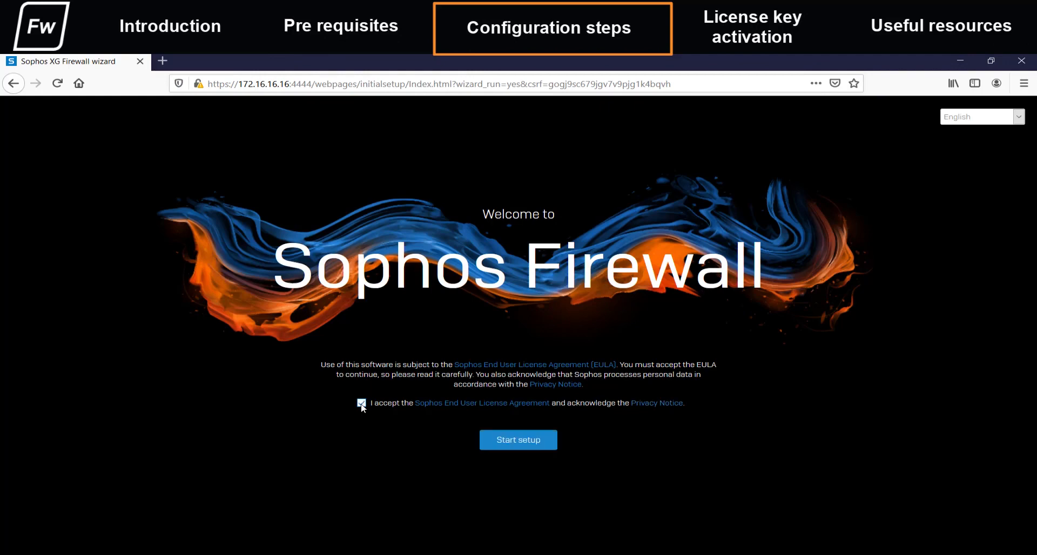
{"action": "left_click", "coordinate": [526, 442]}
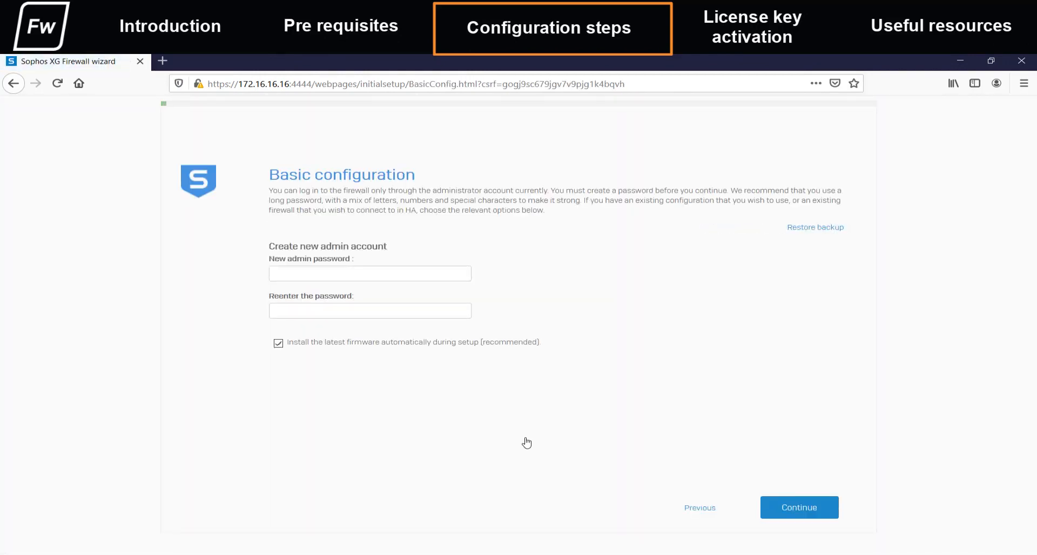
Enter and re-enter the new admin password, keep automatic installation of the latest firmware enabled, and continue.
{"action": "left_click", "coordinate": [346, 274]}
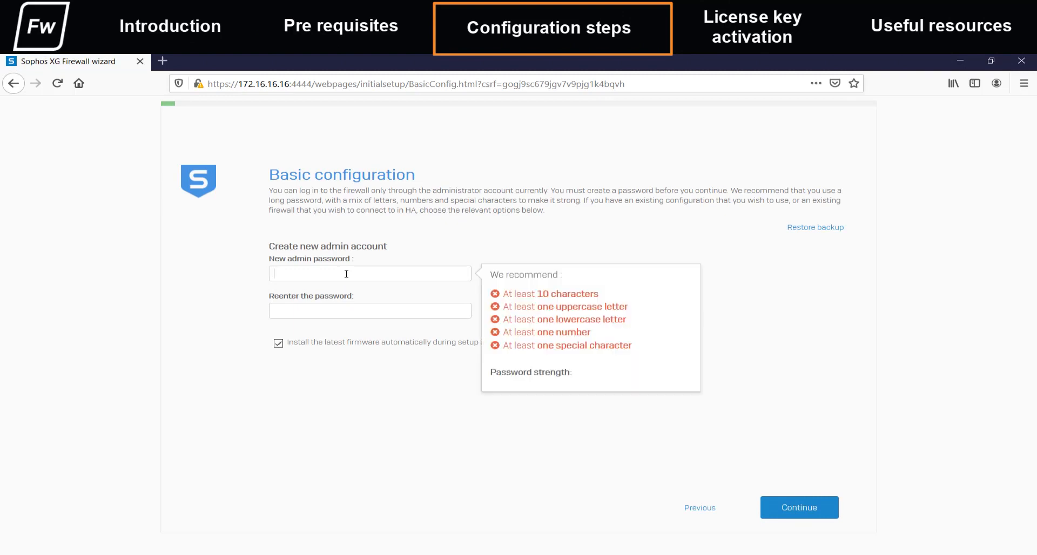
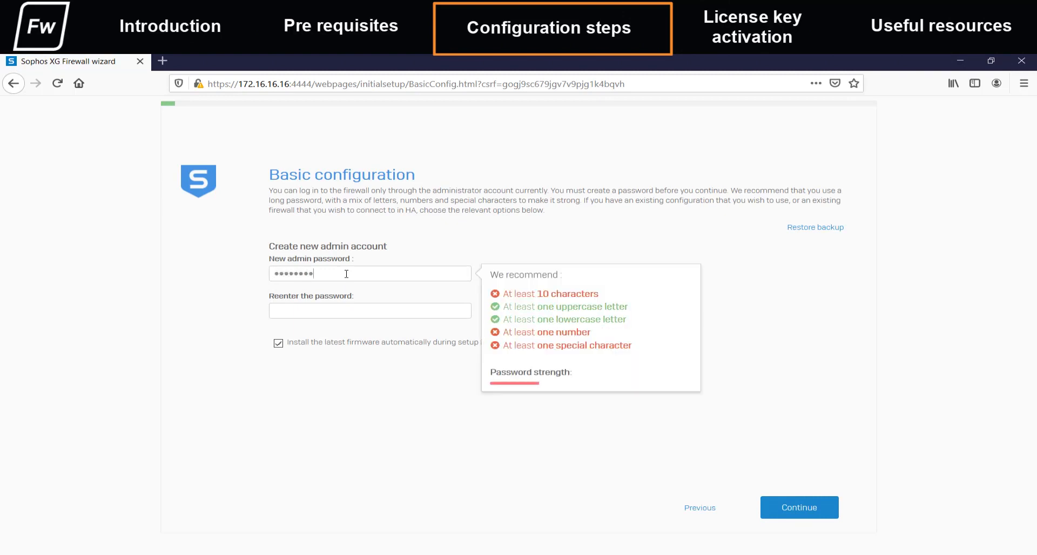
{"action": "key", "text": "Tab"}
{"action": "left_click", "coordinate": [790, 508]}
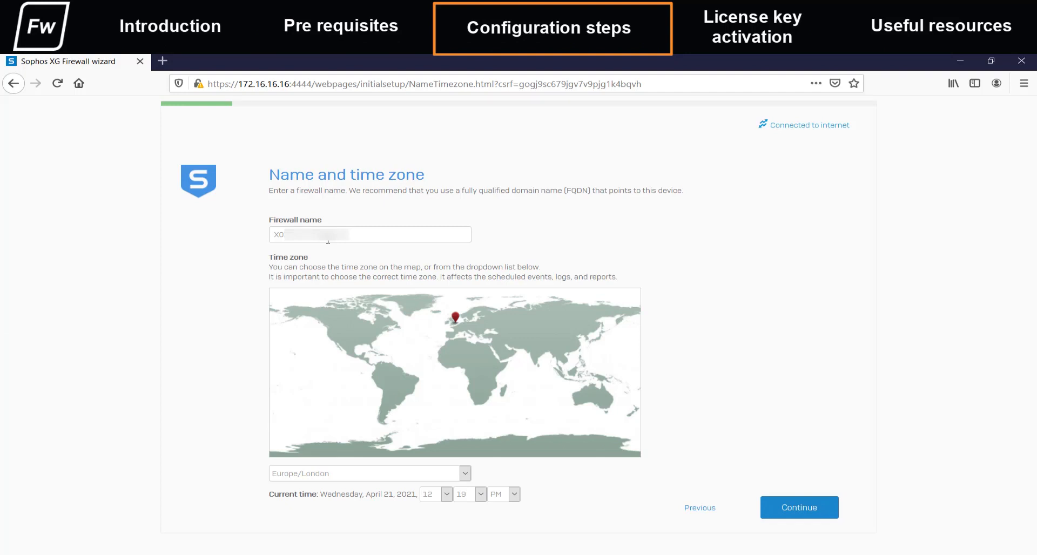
Set the firewall's time zone to Asia/Kolkata and continue with the existing firewall name.
{"action": "left_click", "coordinate": [367, 474]}
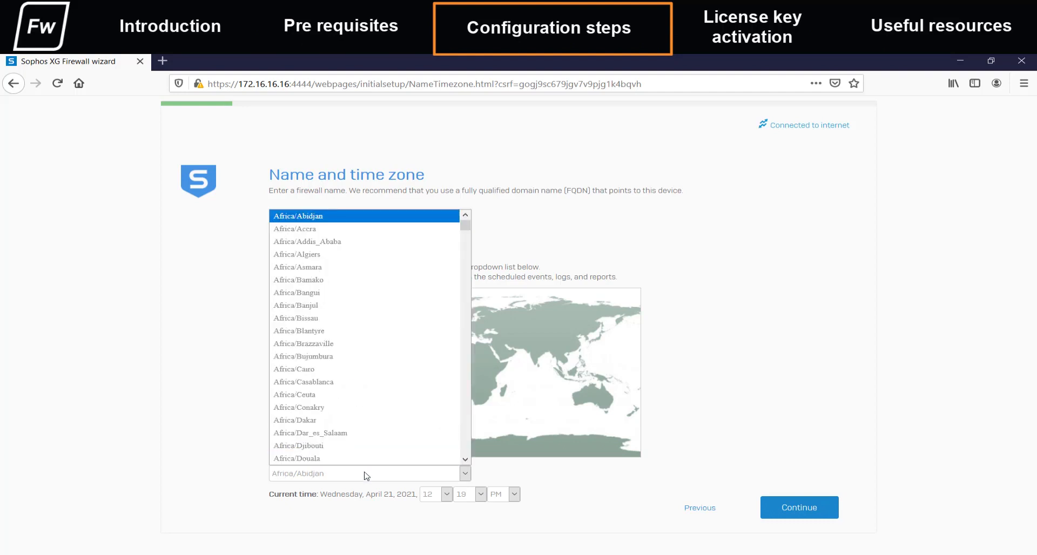
{"action": "type", "text": "asia/ko"}
{"action": "key", "text": "Return"}
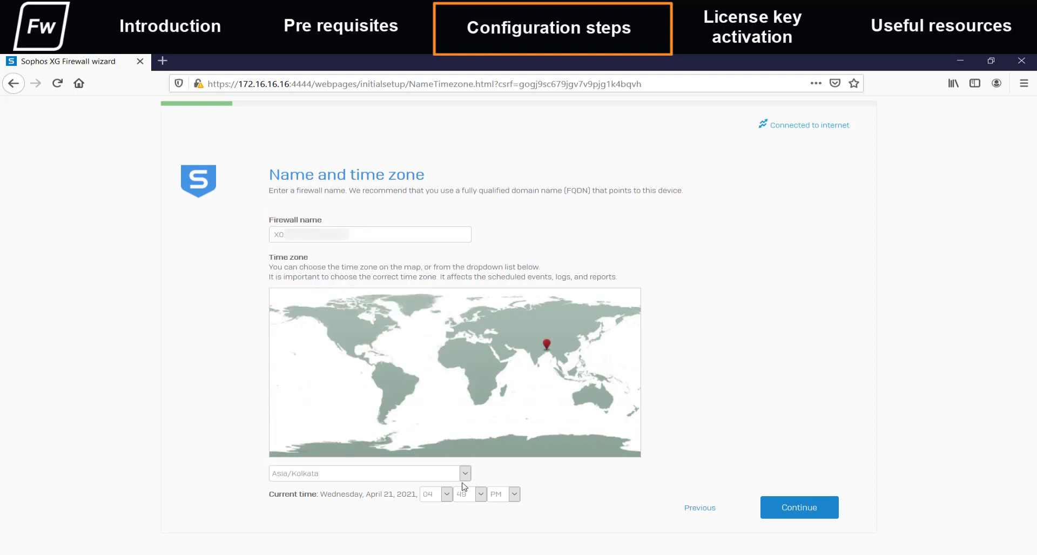
{"action": "left_click", "coordinate": [794, 510]}
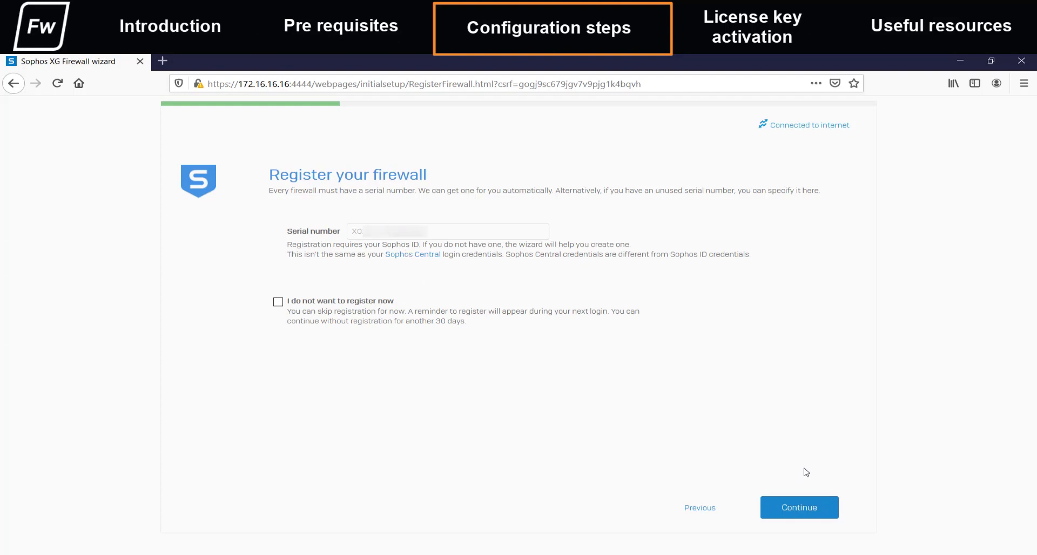
Proceed with firewall registration and start creating a Sophos ID, requesting a verification code for the account's e-mail address.
{"action": "left_click", "coordinate": [798, 513]}
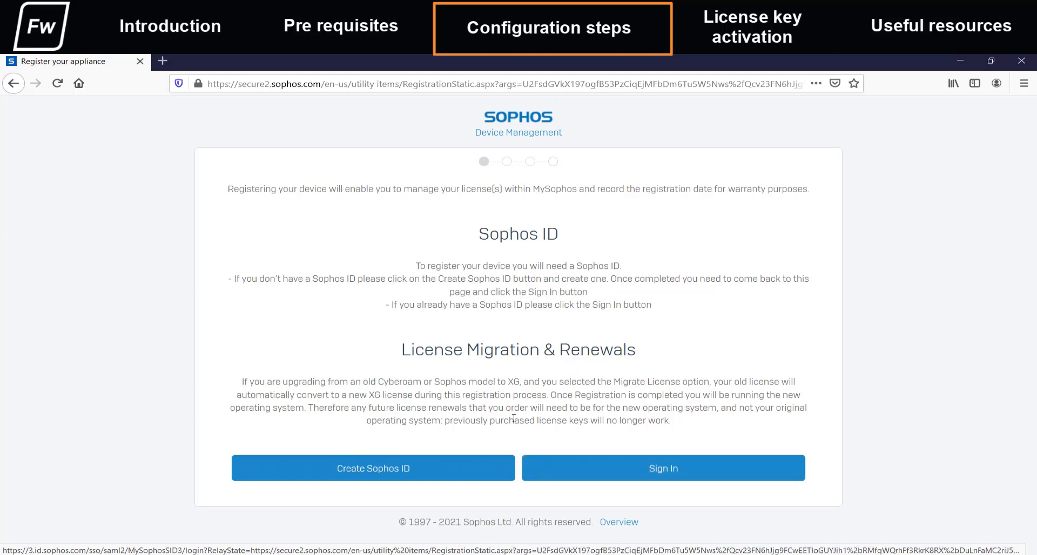
{"action": "left_click", "coordinate": [405, 472]}
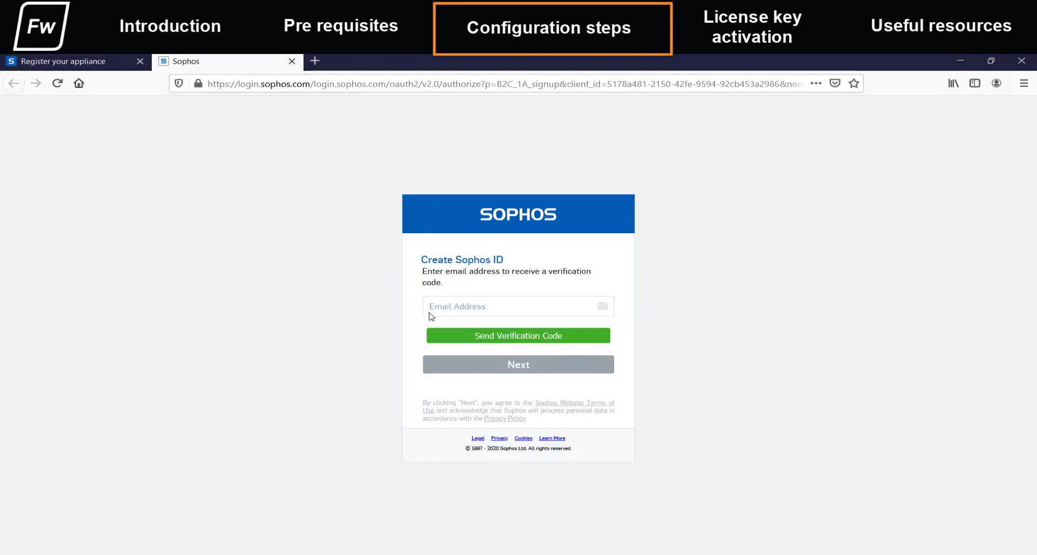
{"action": "left_click", "coordinate": [436, 312]}
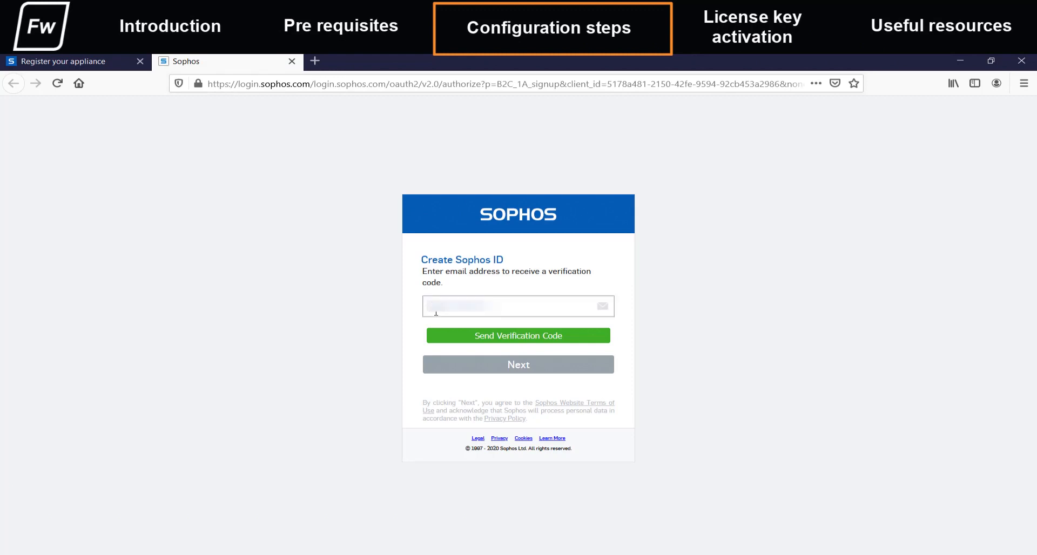
{"action": "type", "text": ".........m"}
{"action": "left_click", "coordinate": [495, 337]}
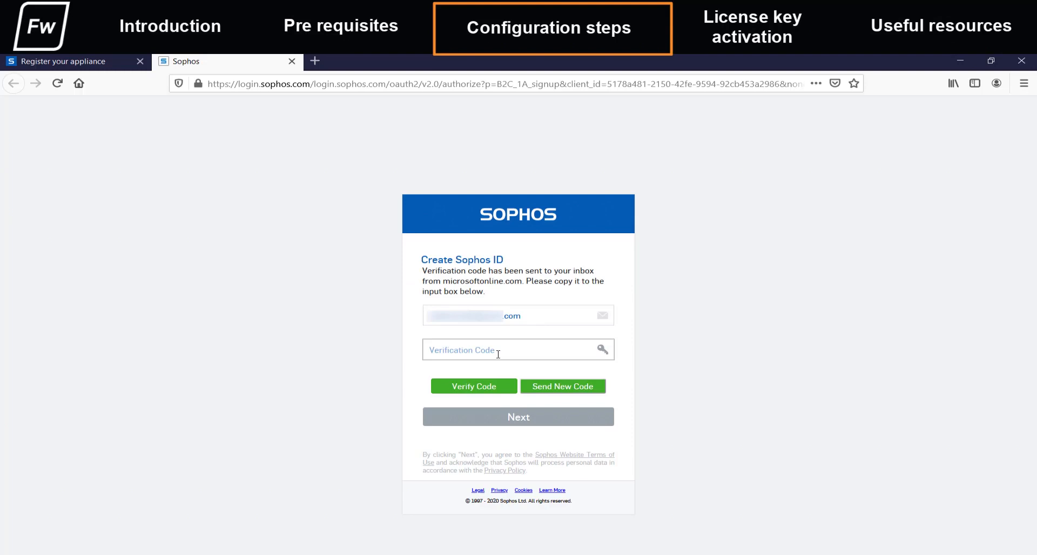
Verify the e-mail address with the verification code received and continue the Sophos ID creation.
{"action": "left_click", "coordinate": [498, 354]}
{"action": "key", "text": "ctrl+v"}
{"action": "left_click", "coordinate": [485, 387]}
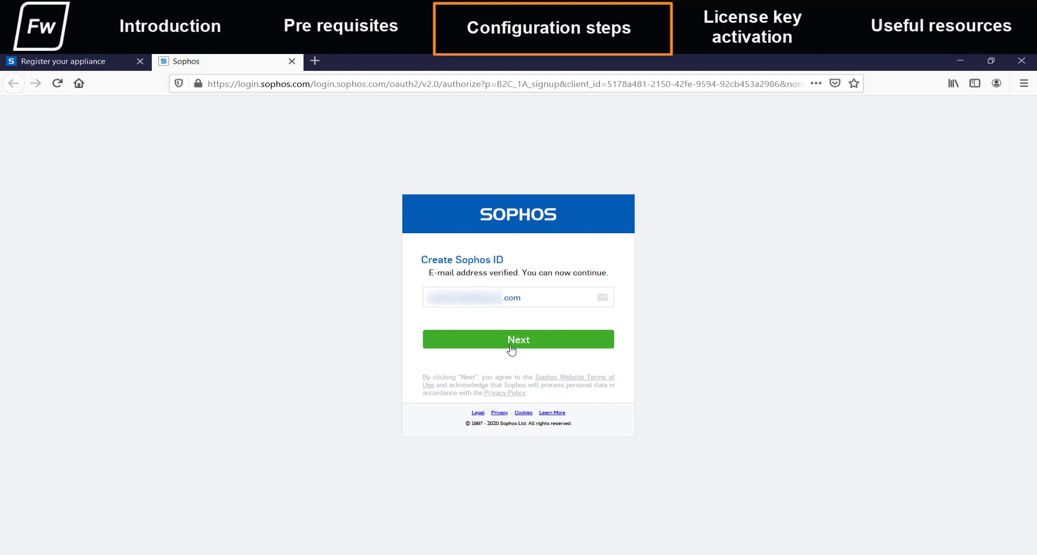
{"action": "left_click", "coordinate": [512, 346]}
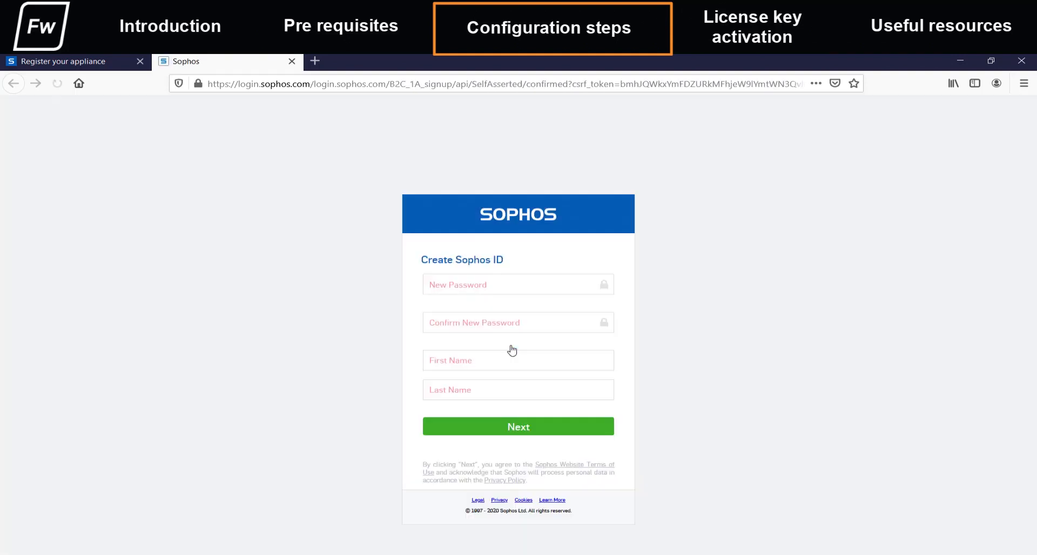
Enter and confirm the account password for the new Sophos ID.
{"action": "left_click", "coordinate": [484, 289]}
{"action": "type", "text": "***********"}
{"action": "key", "text": "Tab"}
{"action": "type", "text": "********"}
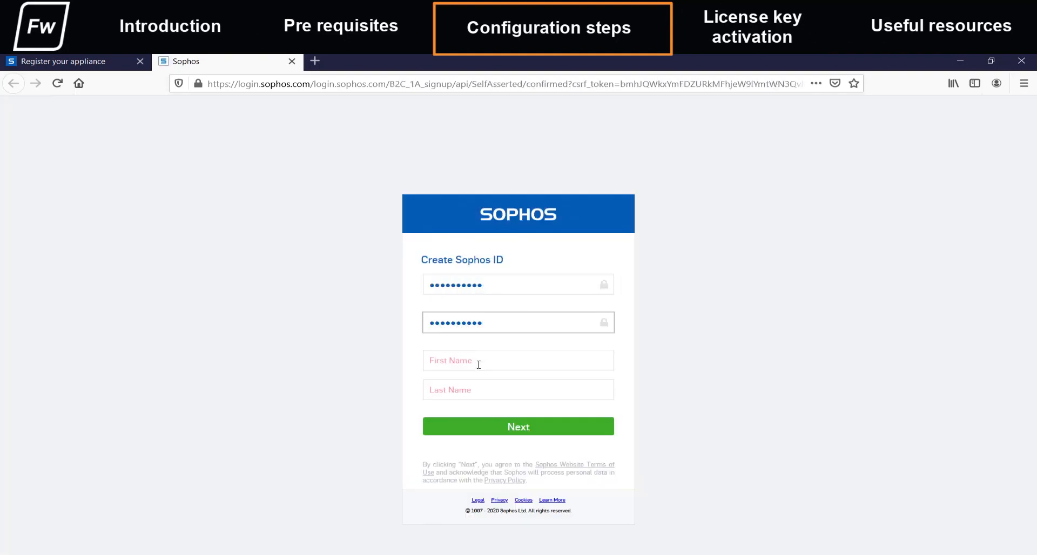
Fill in the account holder's first and last name and submit the Sophos ID form.
{"action": "left_click", "coordinate": [479, 365]}
{"action": "key", "text": "Tab"}
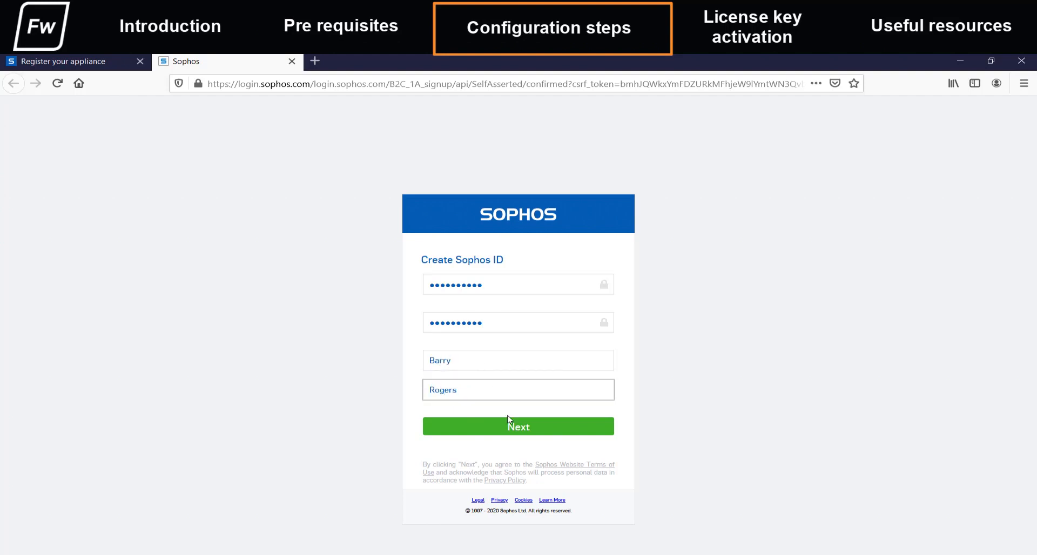
{"action": "left_click", "coordinate": [514, 429]}
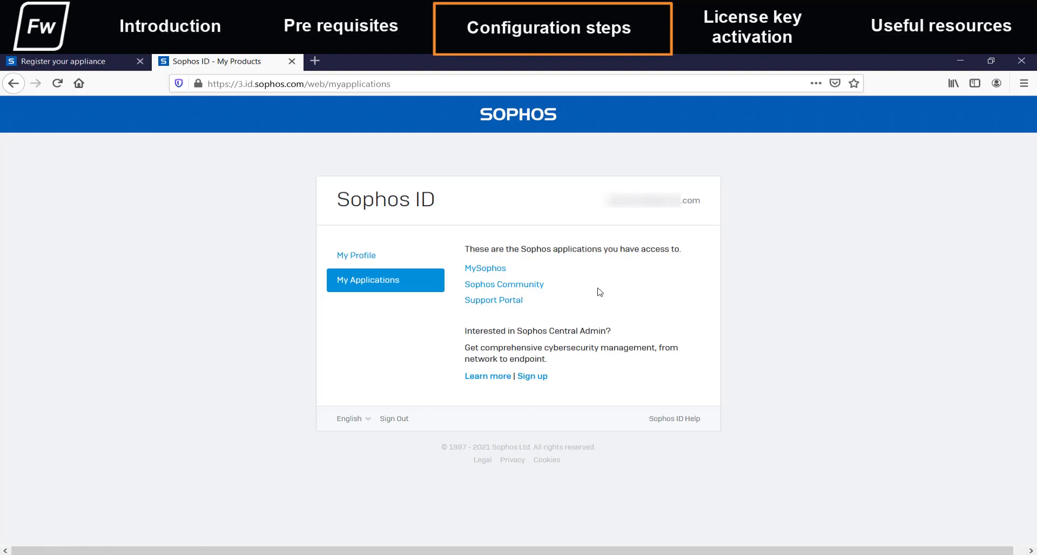
Sign in from the appliance registration page, then complete the reCAPTCHA by selecting the tractor images and continue with the device serial number.
{"action": "left_click", "coordinate": [102, 64]}
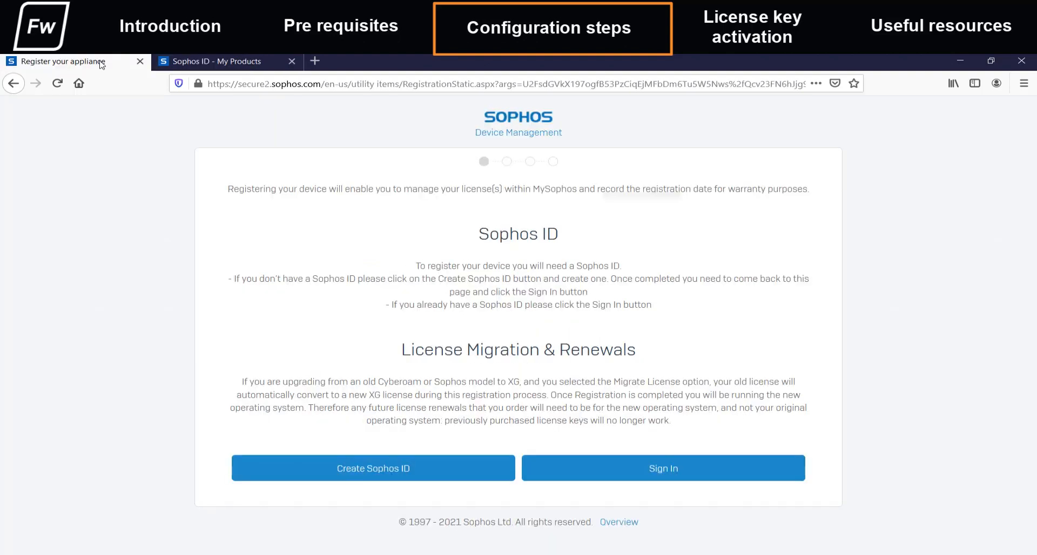
{"action": "left_click", "coordinate": [637, 476]}
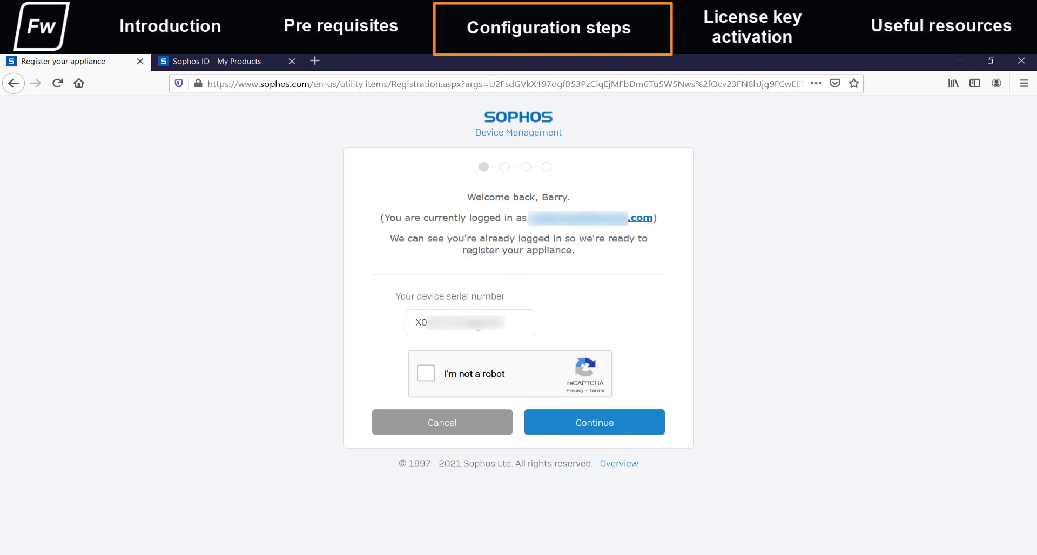
{"action": "left_click", "coordinate": [426, 376]}
{"action": "left_click", "coordinate": [488, 385]}
{"action": "left_click", "coordinate": [578, 314]}
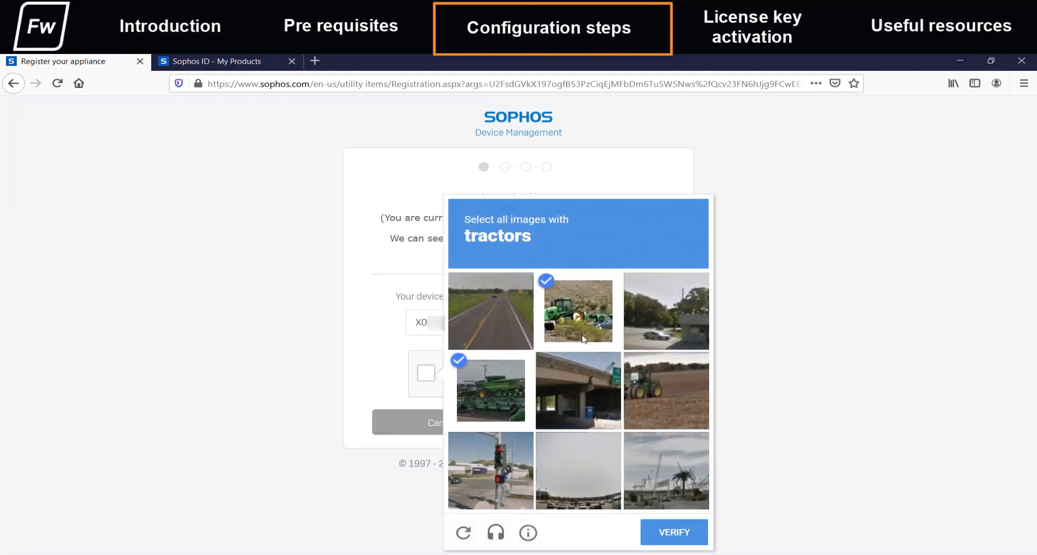
{"action": "left_click", "coordinate": [649, 397]}
{"action": "left_click", "coordinate": [676, 535]}
{"action": "left_click", "coordinate": [594, 426]}
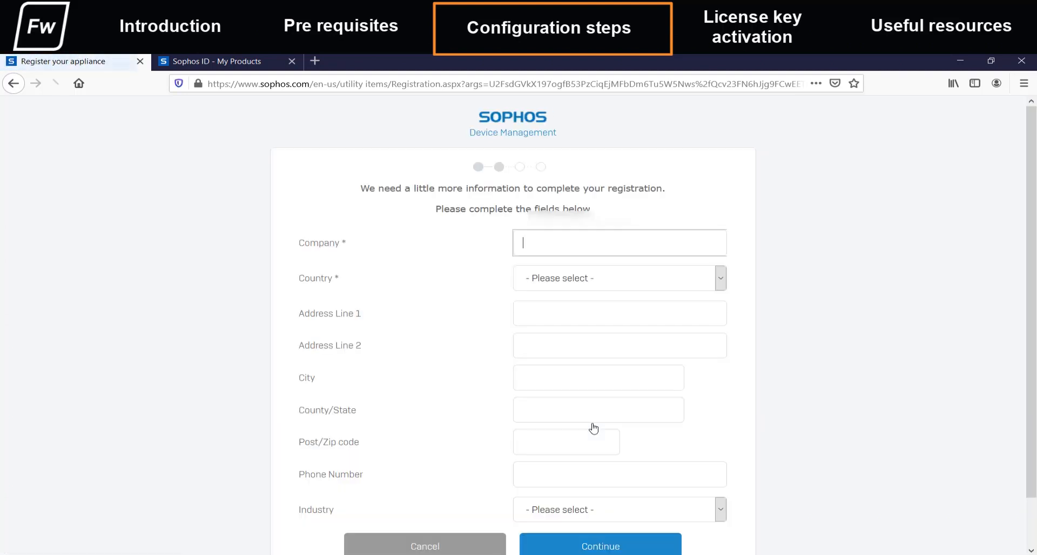
Enter Sophos as the company in the registration details and select the country.
{"action": "type", "text": "SOphos"}
{"action": "key", "text": "BackSpace"}
{"action": "key", "text": "BackSpace"}
{"action": "key", "text": "BackSpace"}
{"action": "key", "text": "BackSpace"}
{"action": "key", "text": "BackSpace"}
{"action": "key", "text": "BackSpace"}
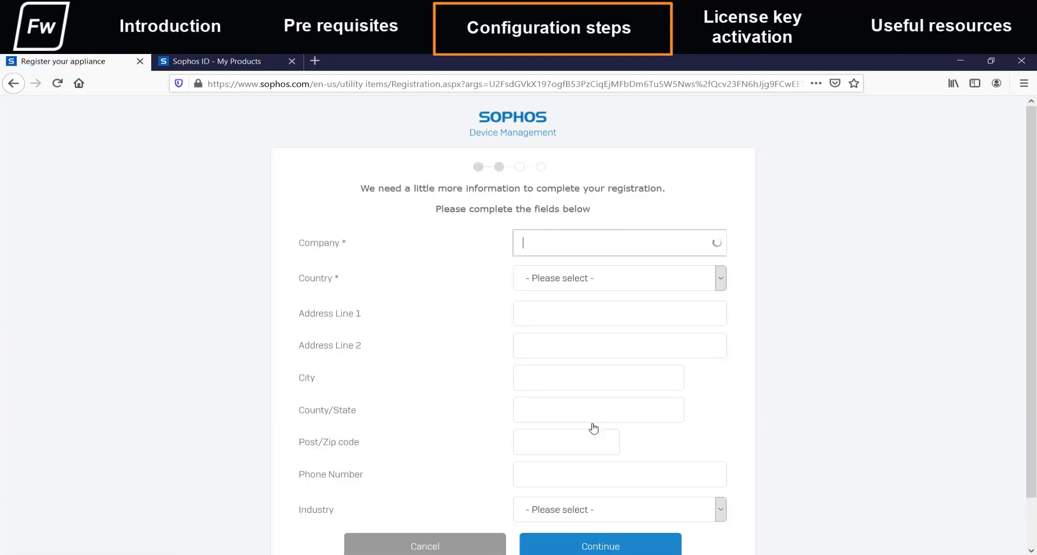
{"action": "type", "text": "Sophos"}
{"action": "key", "text": "Tab"}
{"action": "type", "text": "in"}
Fill in the company's postal address: both address lines, city, county/state and post code.
{"action": "key", "text": "Tab"}
{"action": "type", "text": "asdasd"}
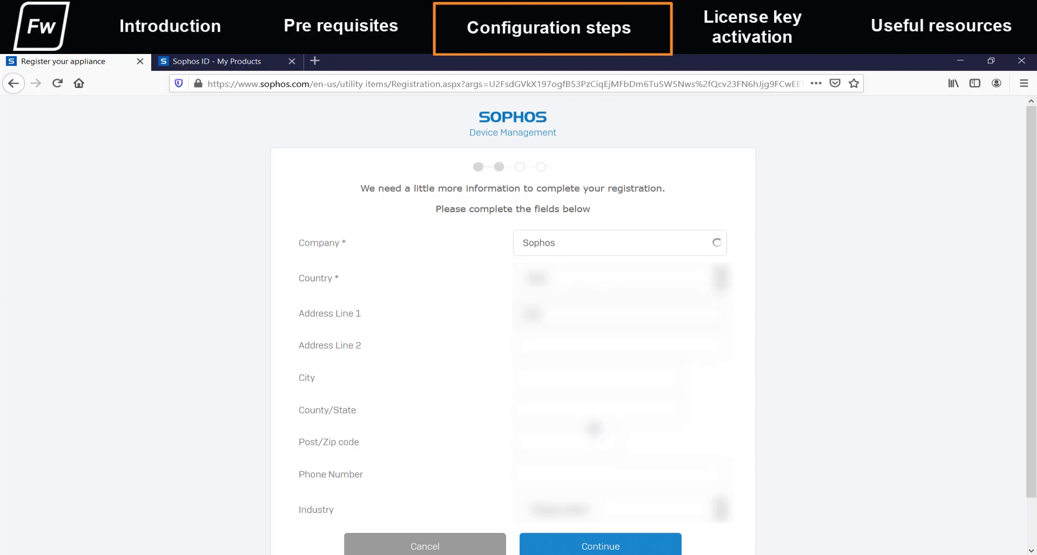
{"action": "key", "text": "Tab"}
{"action": "type", "text": "asdasd"}
{"action": "key", "text": "Tab"}
{"action": "type", "text": "asdasdasda"}
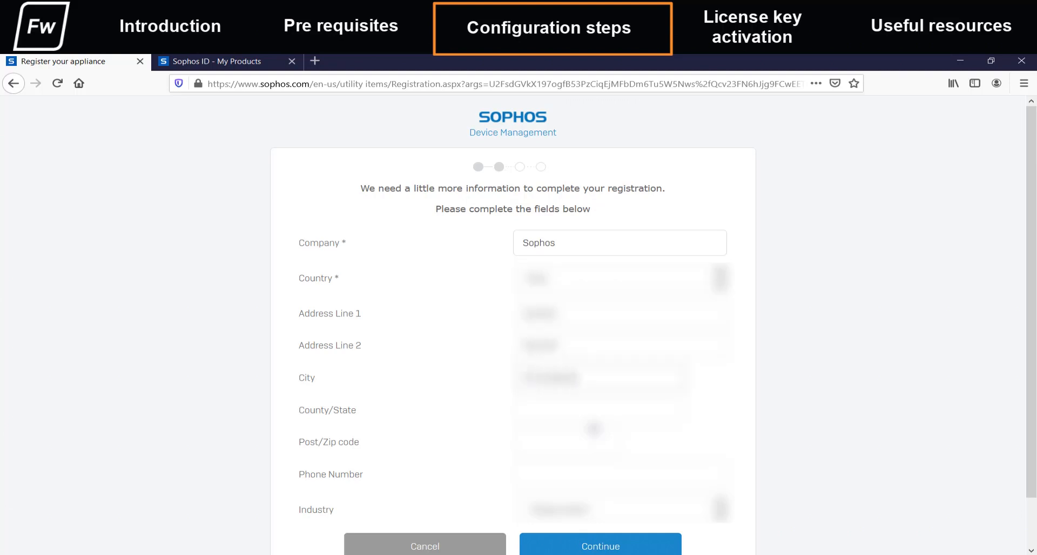
{"action": "type", "text": "asdas"}
{"action": "key", "text": "Tab"}
{"action": "type", "text": "asdasd"}
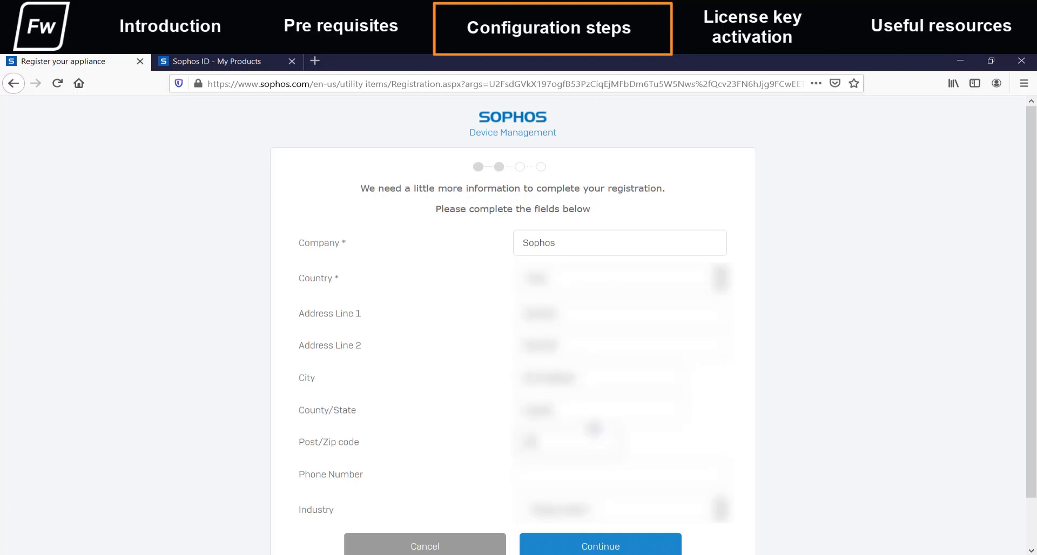
Enter the contact phone number, select the industry, and submit the registration details.
{"action": "key", "text": "Tab"}
{"action": "type", "text": "1234567890"}
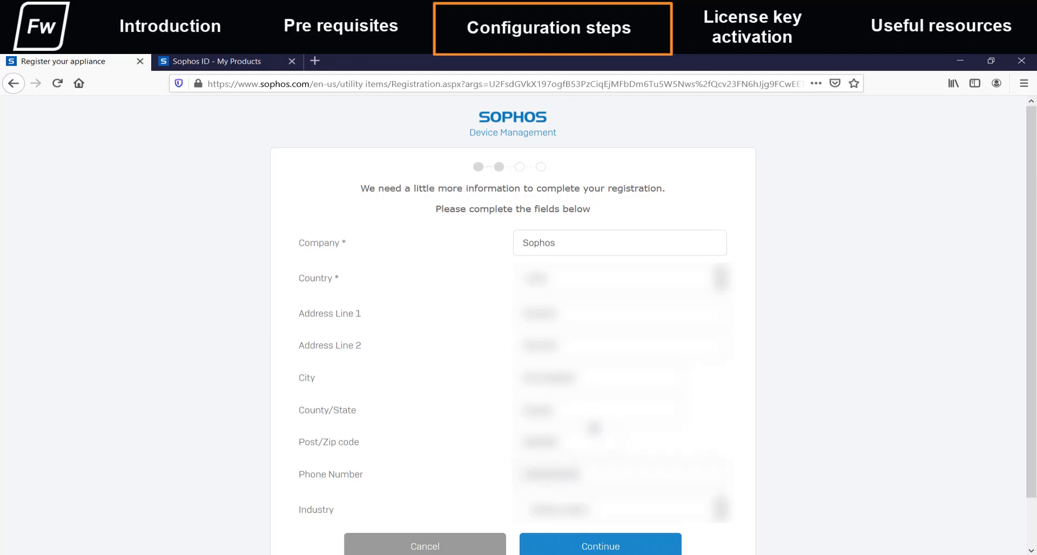
{"action": "key", "text": "Tab"}
{"action": "type", "text": "it"}
{"action": "left_click", "coordinate": [583, 547]}
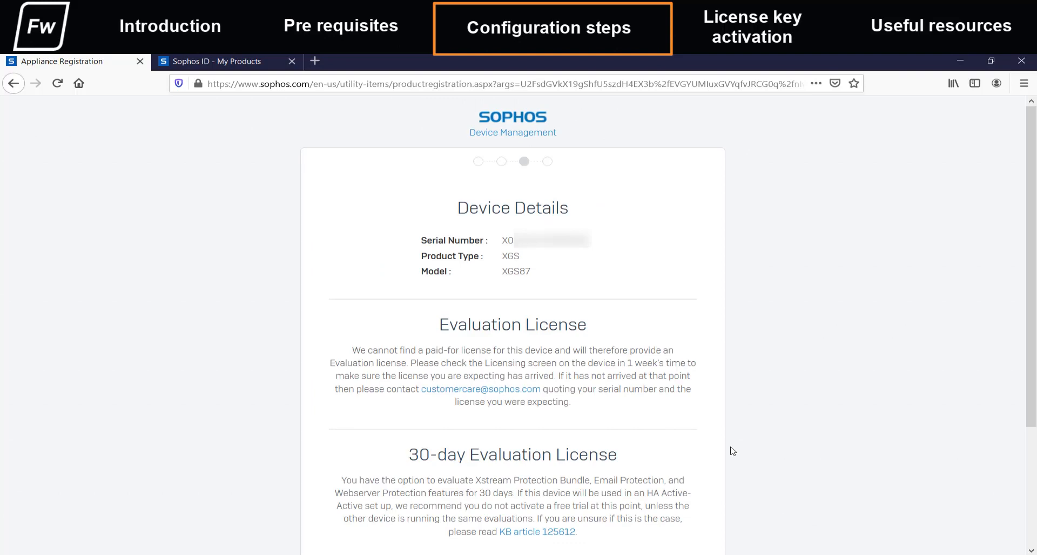
Confirm the device registration with the 30-day evaluation license and initiate license synchronization.
{"action": "scroll", "coordinate": [732, 451], "scroll_direction": "down", "scroll_amount": 2}
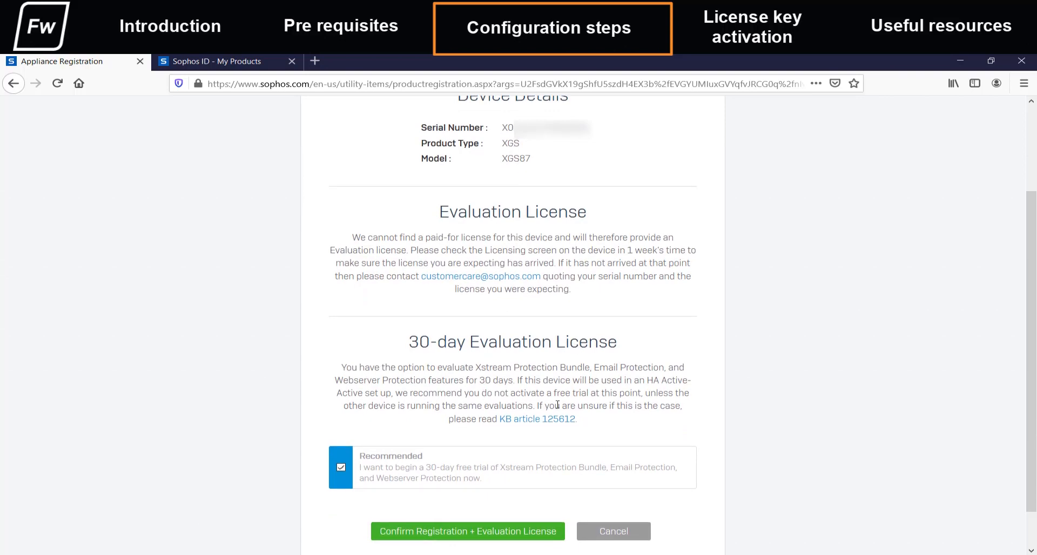
{"action": "left_click", "coordinate": [507, 532]}
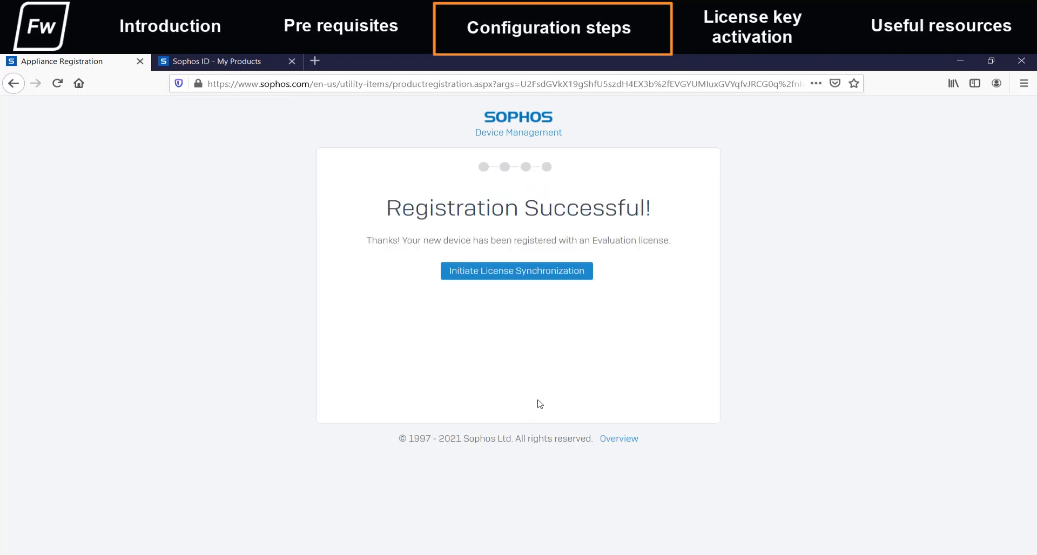
{"action": "left_click", "coordinate": [521, 276]}
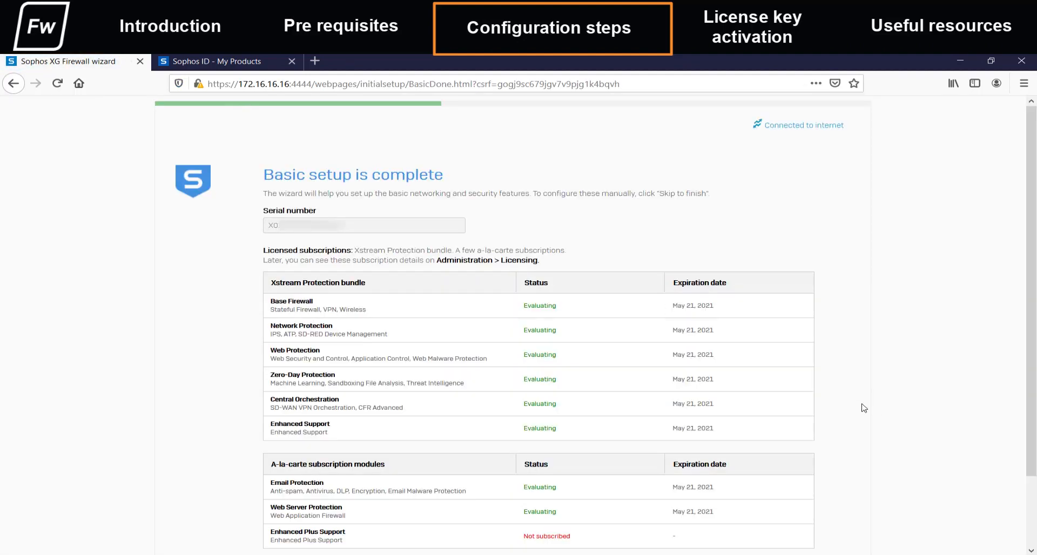
Accept the basic setup summary with the licensed subscriptions and continue to the LAN network configuration.
{"action": "scroll", "coordinate": [864, 408], "scroll_direction": "down", "scroll_amount": 3}
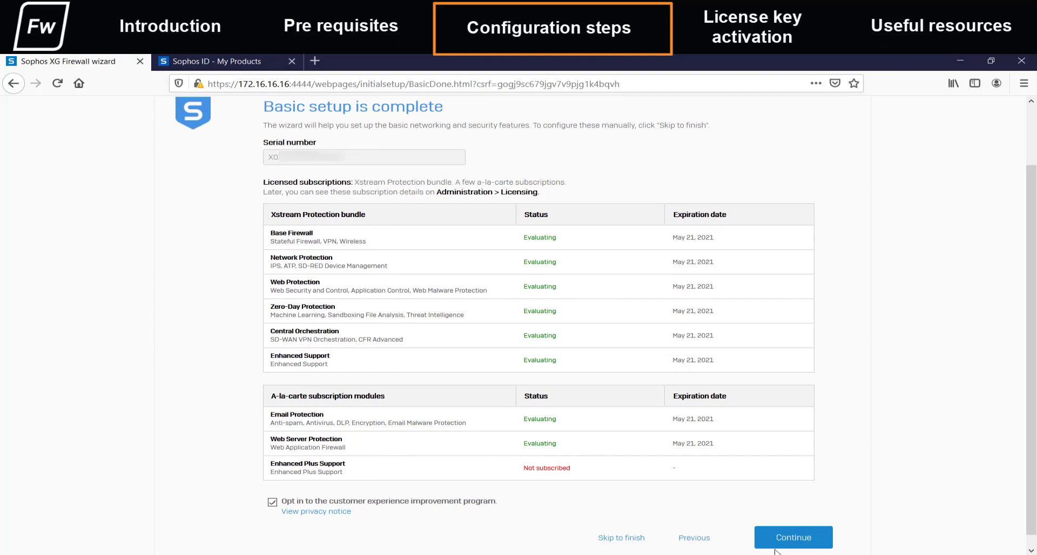
{"action": "left_click", "coordinate": [792, 541]}
{"action": "left_click", "coordinate": [355, 296]}
{"action": "left_click", "coordinate": [357, 335]}
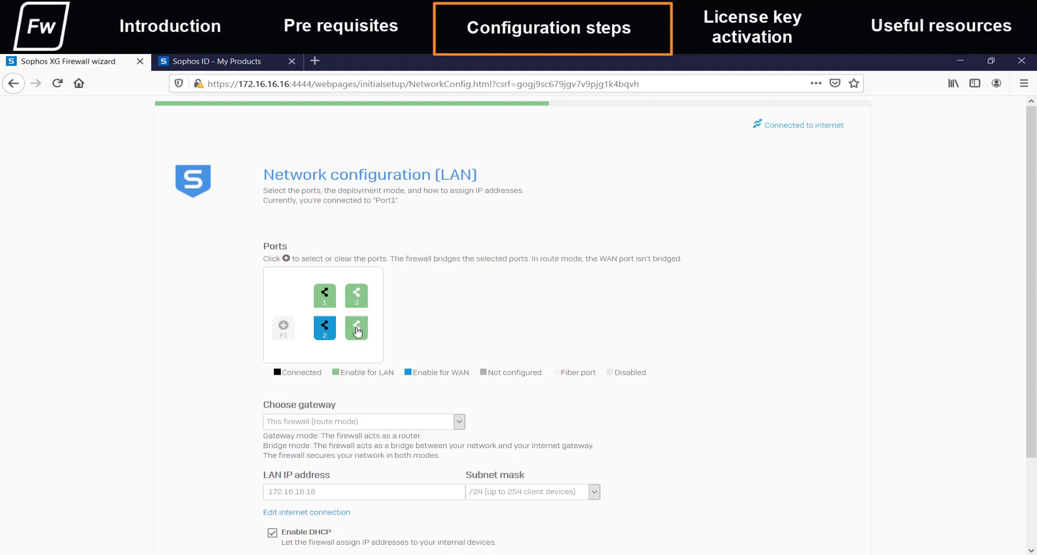
{"action": "left_click", "coordinate": [357, 333]}
{"action": "left_click", "coordinate": [357, 297]}
Keep This firewall (route mode) as the gateway, and accept the LAN and network protection settings without enabling any protection option.
{"action": "scroll", "coordinate": [453, 369], "scroll_direction": "down", "scroll_amount": 3}
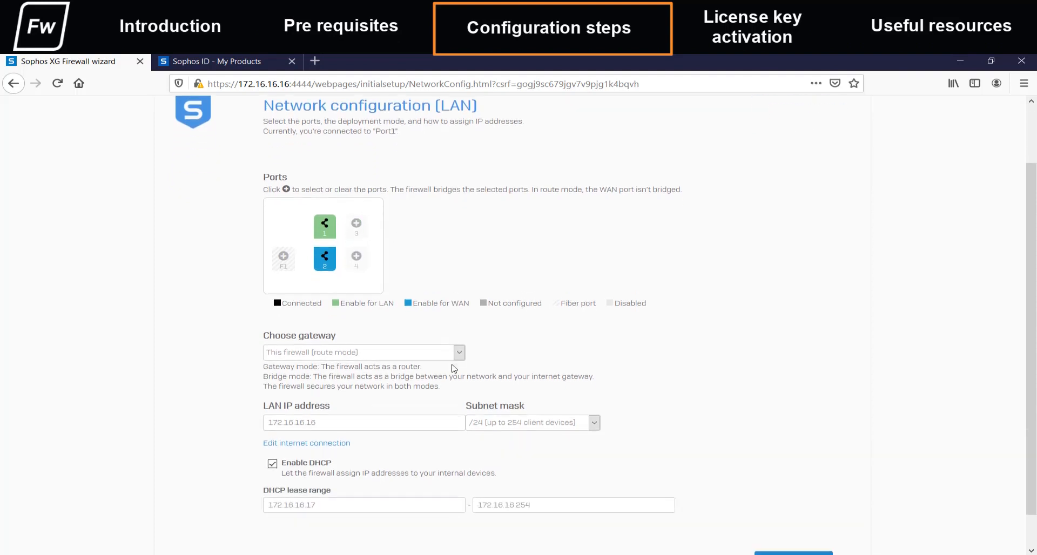
{"action": "scroll", "coordinate": [453, 369], "scroll_direction": "down", "scroll_amount": 1}
{"action": "left_click", "coordinate": [459, 316]}
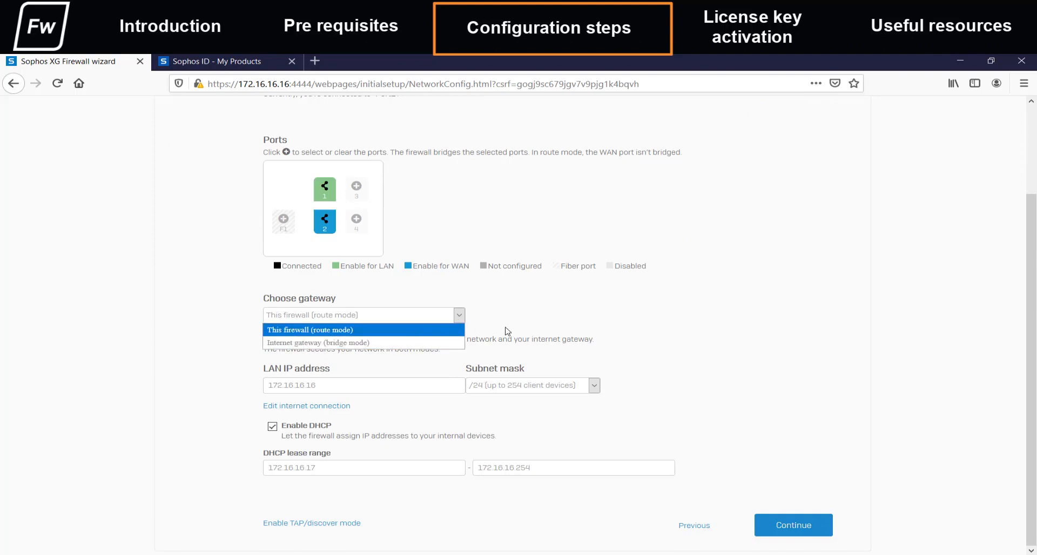
{"action": "left_click", "coordinate": [452, 331]}
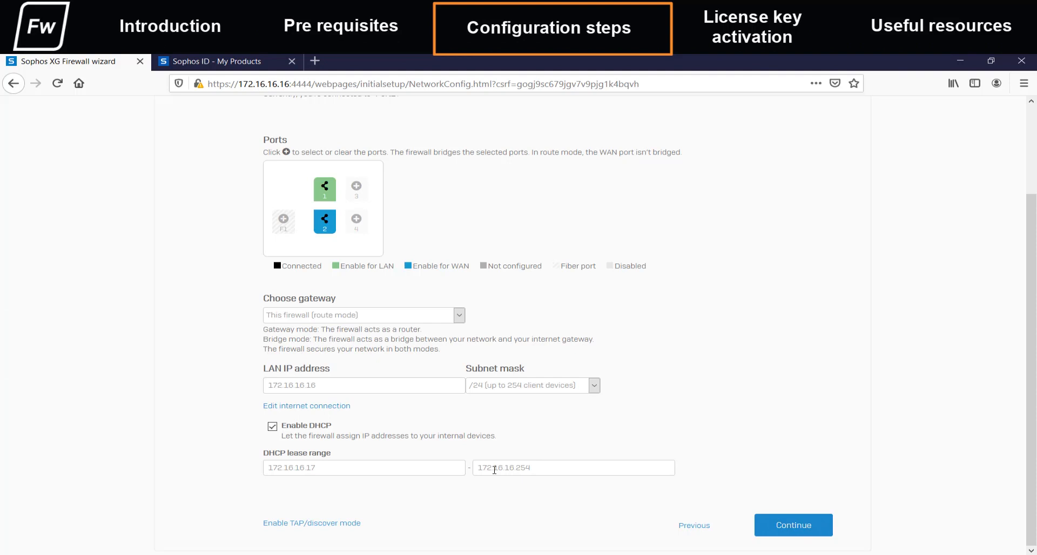
{"action": "left_click", "coordinate": [788, 529]}
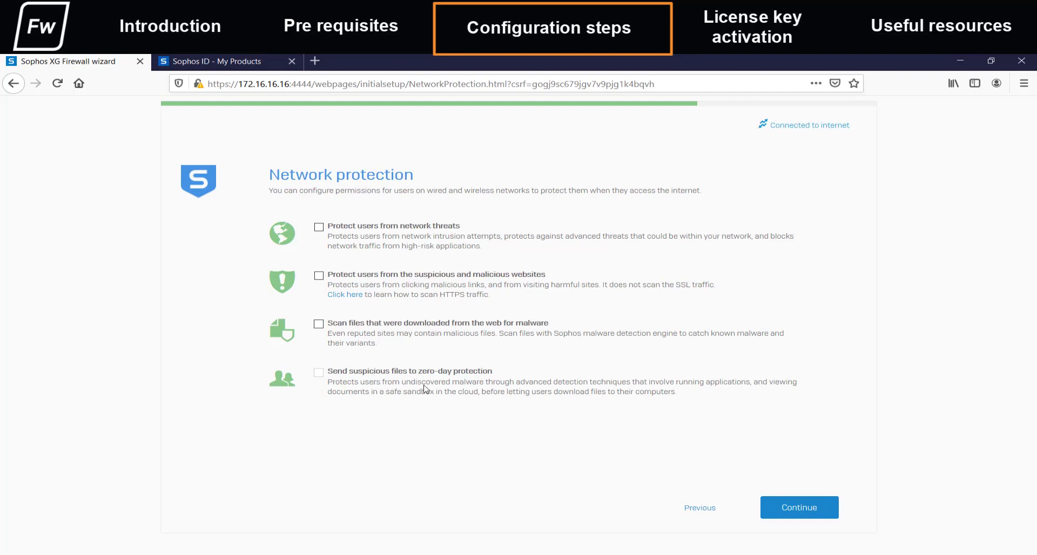
{"action": "left_click", "coordinate": [786, 511]}
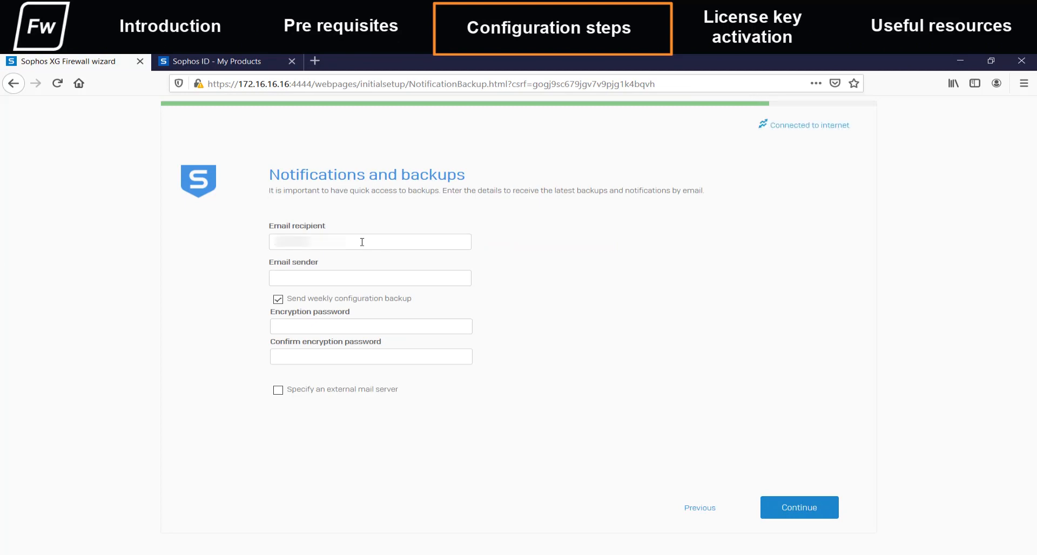
Enter the notification email recipient and sender addresses, and turn off the weekly configuration backup.
{"action": "type", "text": ".com"}
{"action": "key", "text": "Tab"}
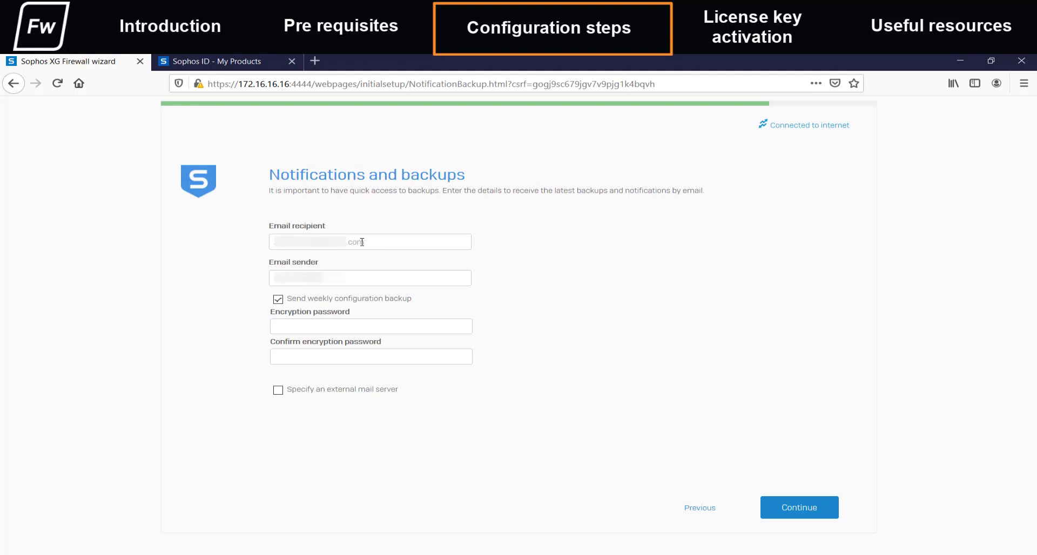
{"action": "left_click", "coordinate": [279, 300]}
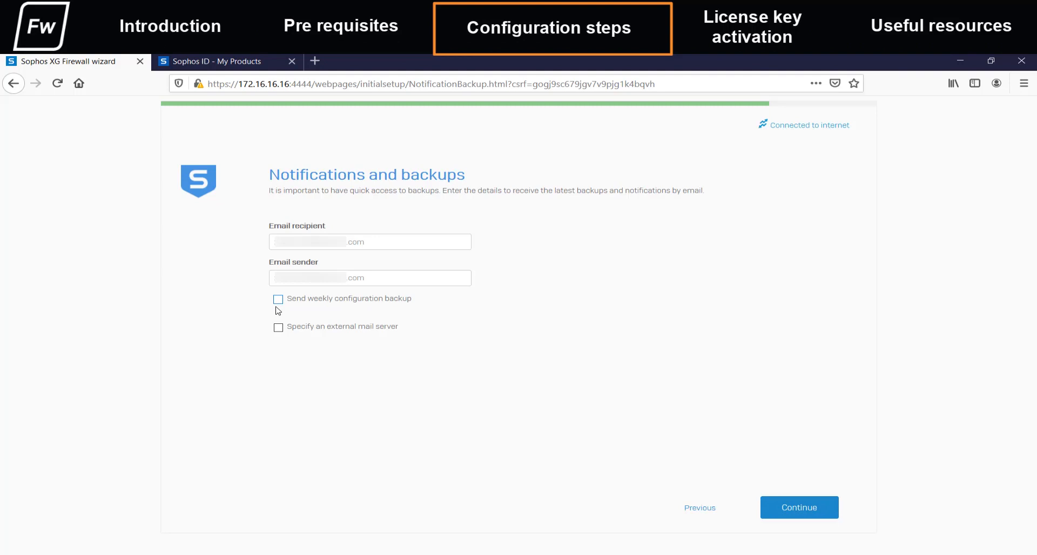
Leave the external mail server option disabled and finish the setup wizard to apply the configuration.
{"action": "left_click", "coordinate": [278, 327]}
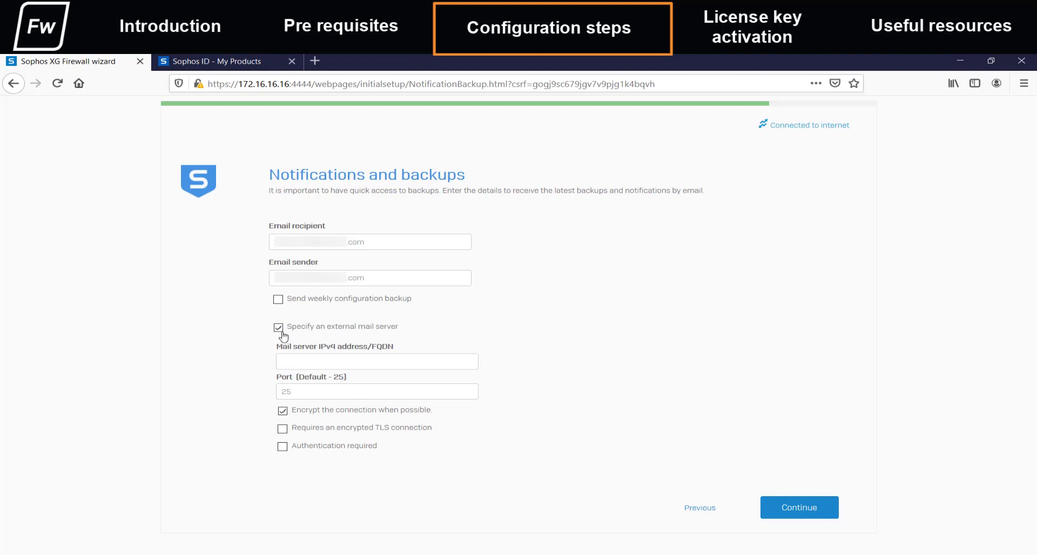
{"action": "left_click", "coordinate": [279, 328]}
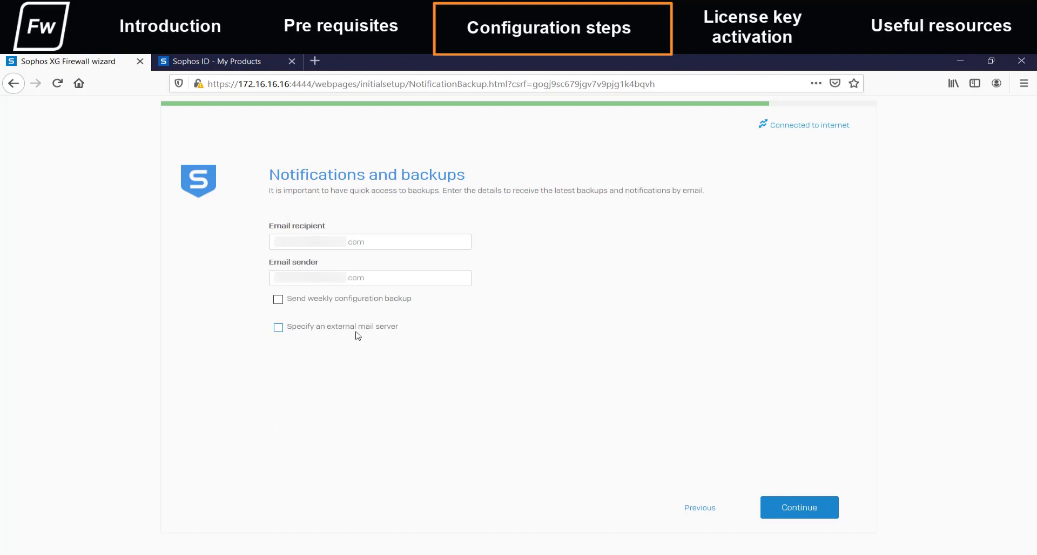
{"action": "left_click", "coordinate": [784, 507]}
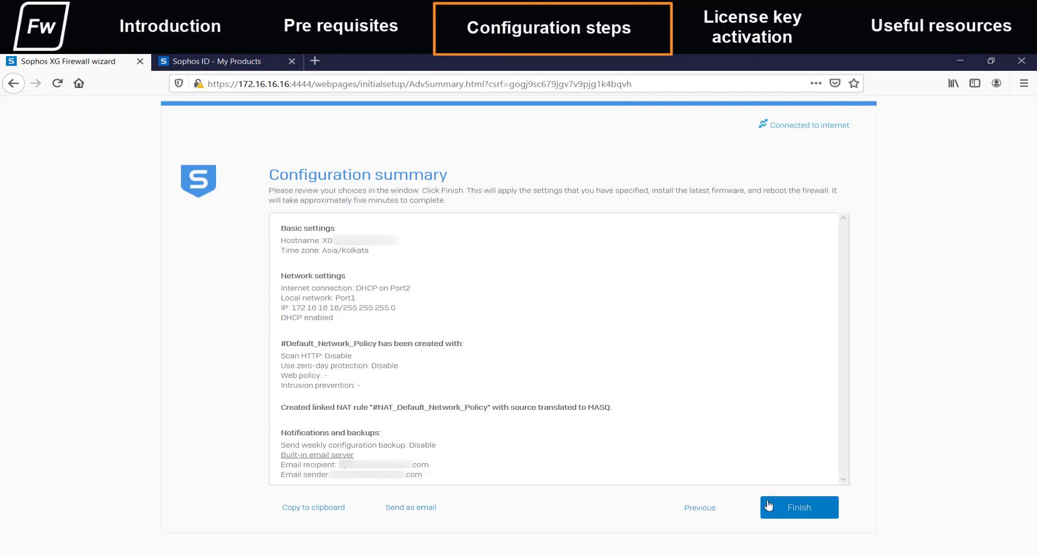
{"action": "left_click", "coordinate": [787, 509]}
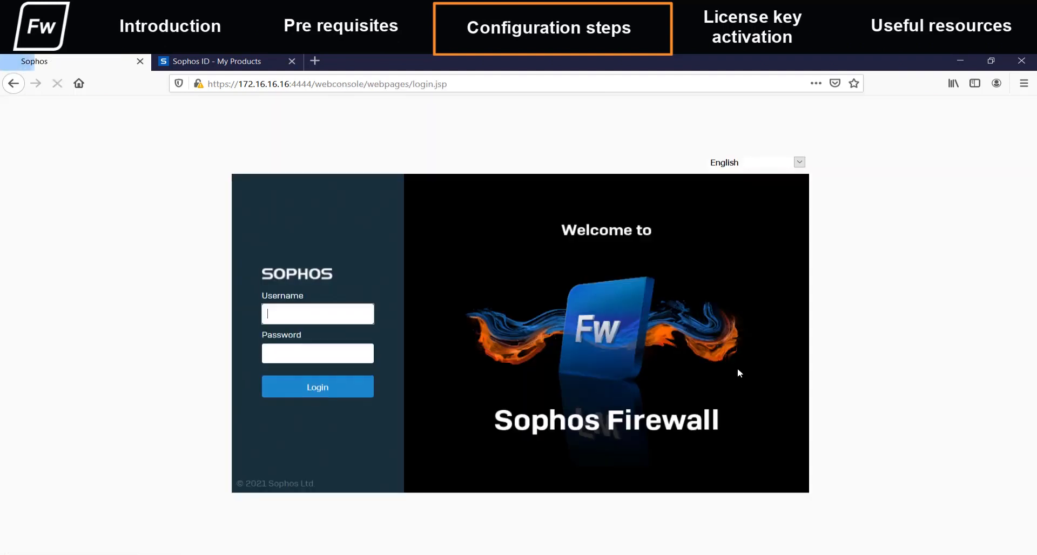
Log in to the firewall web console as admin with the account password.
{"action": "left_click", "coordinate": [299, 311]}
{"action": "type", "text": "admin"}
{"action": "key", "text": "Tab"}
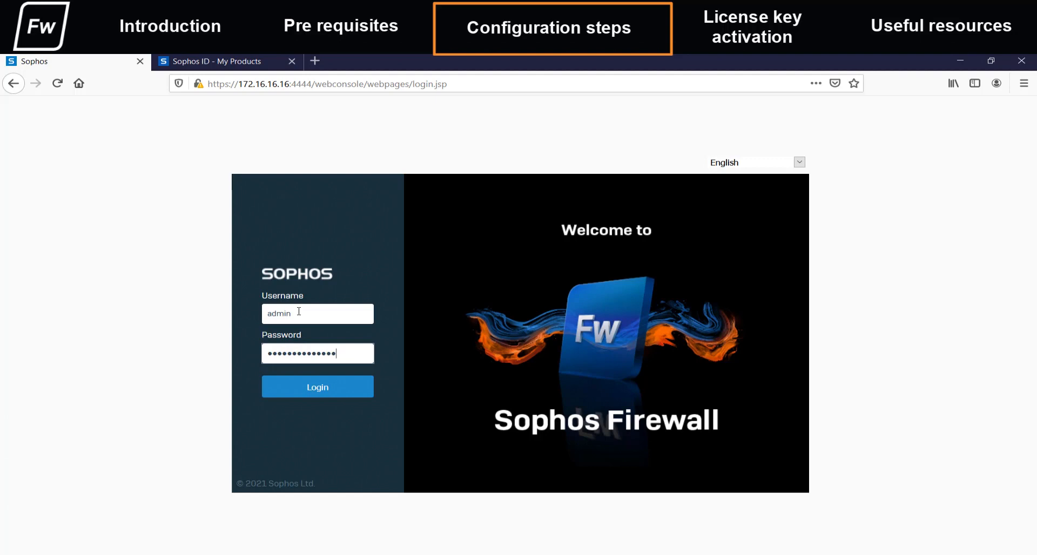
{"action": "left_click", "coordinate": [307, 395]}
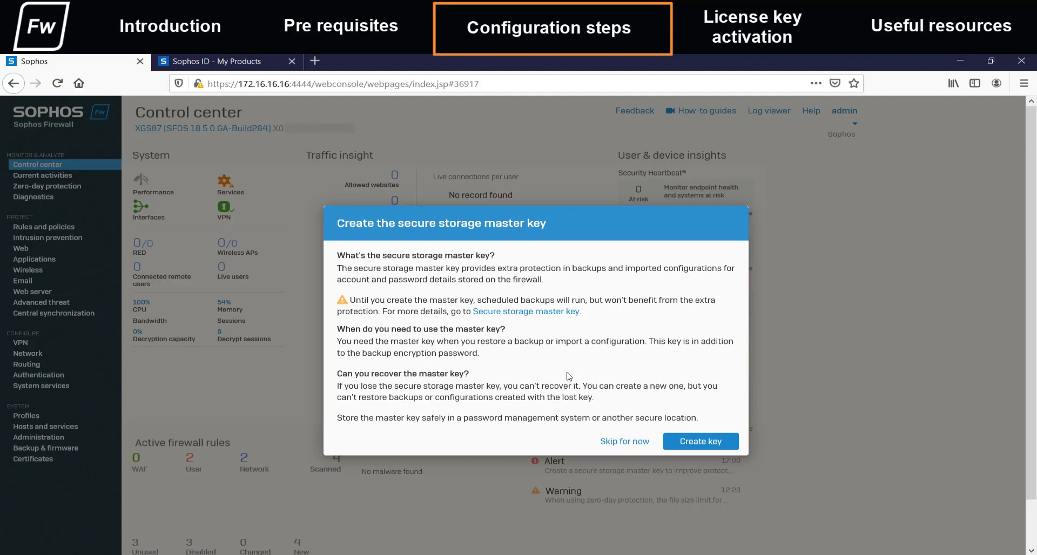
Create the secure storage master key by entering and confirming the key and acknowledging that it is stored safely.
{"action": "left_click", "coordinate": [705, 444]}
{"action": "left_click", "coordinate": [408, 325]}
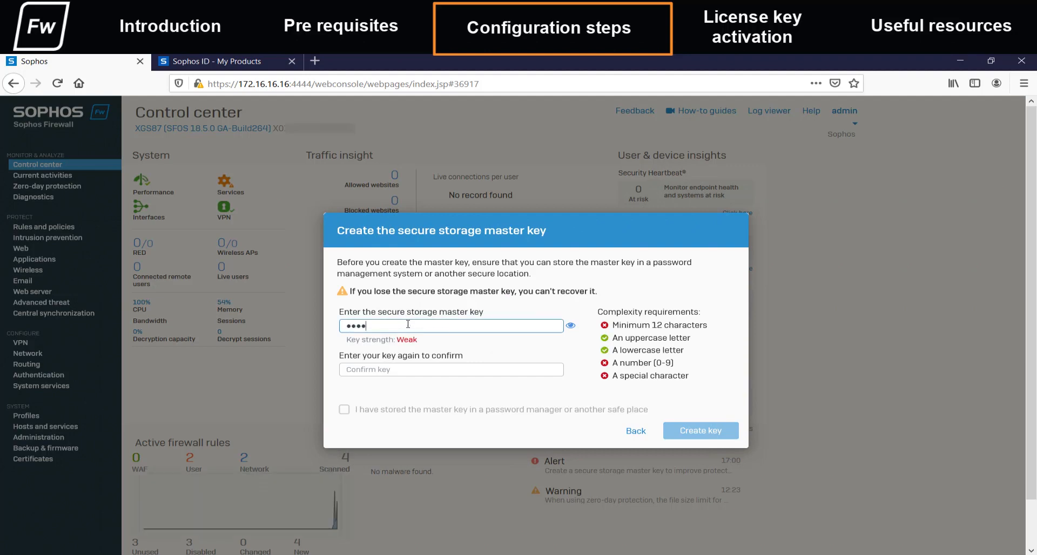
{"action": "key", "text": "Tab"}
{"action": "left_click", "coordinate": [344, 409]}
{"action": "left_click", "coordinate": [701, 430]}
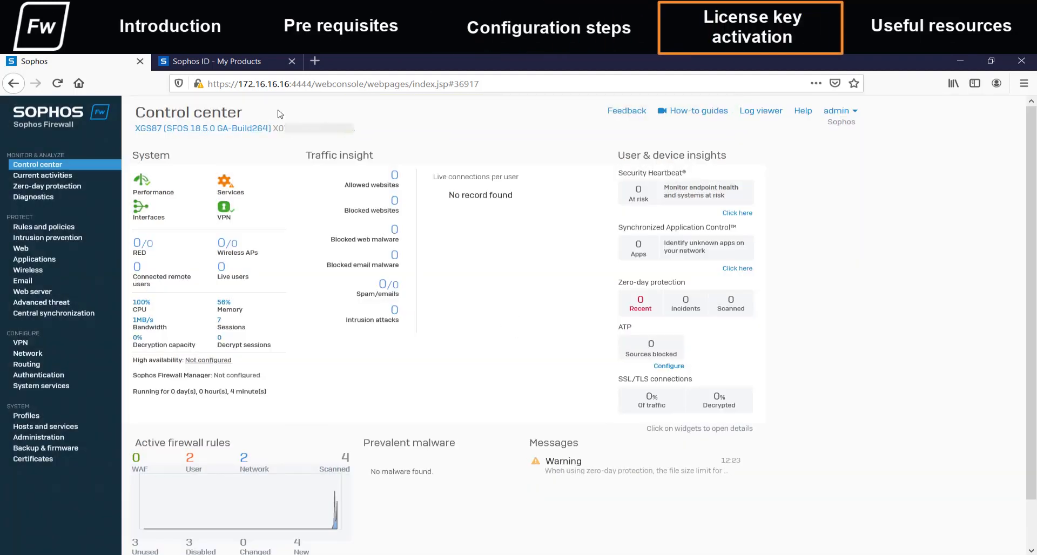
In the Sophos Licensing Portal, open the registered XGS87 device's subscriptions and bring up its license key entry form.
{"action": "left_click", "coordinate": [243, 62]}
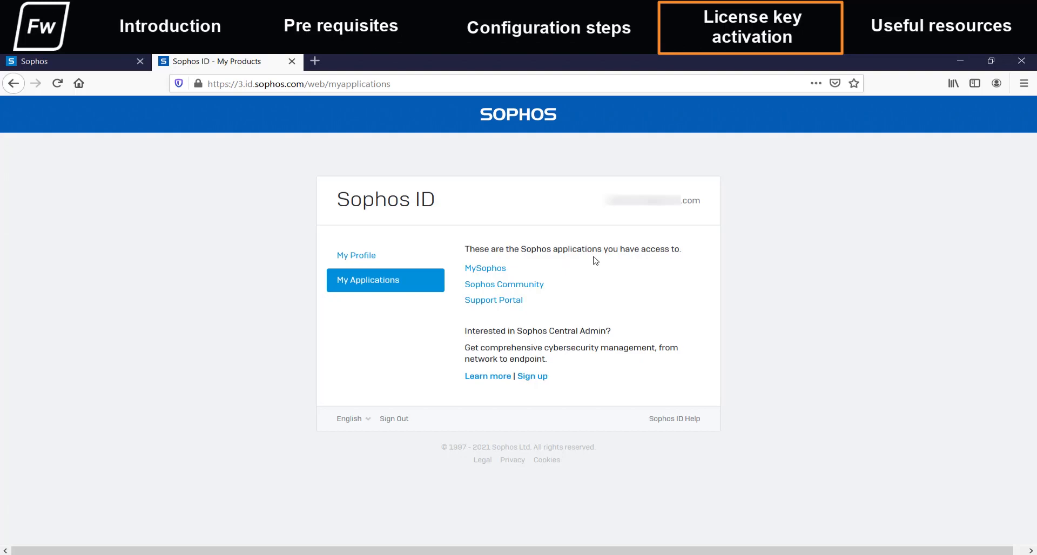
{"action": "left_click", "coordinate": [484, 270]}
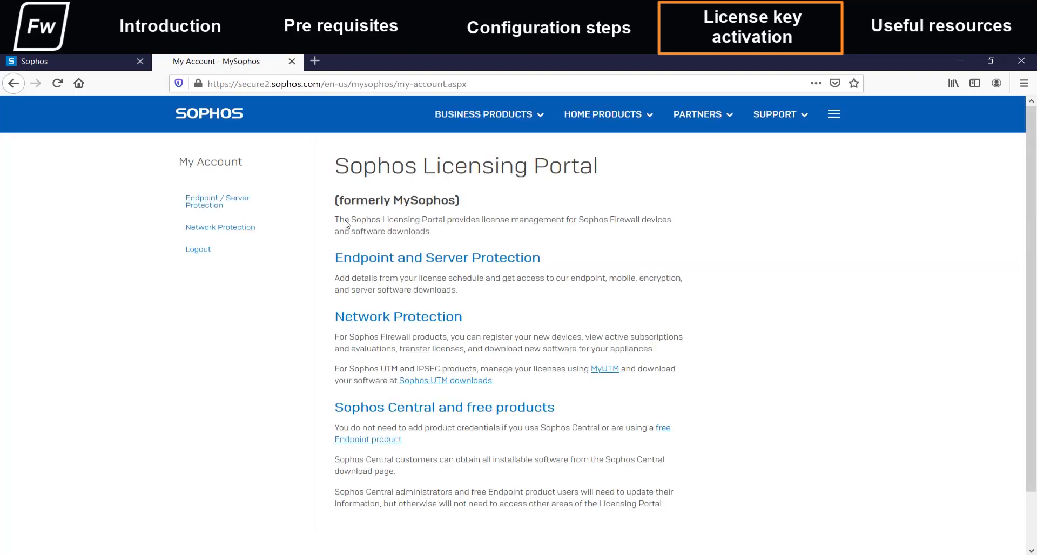
{"action": "left_click", "coordinate": [242, 229]}
{"action": "left_click", "coordinate": [232, 242]}
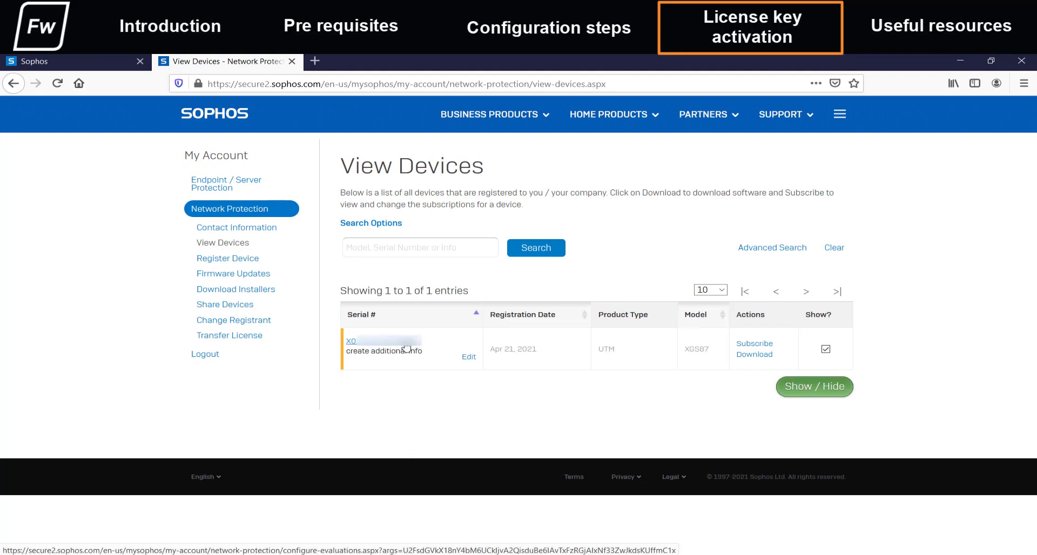
{"action": "left_click", "coordinate": [406, 349]}
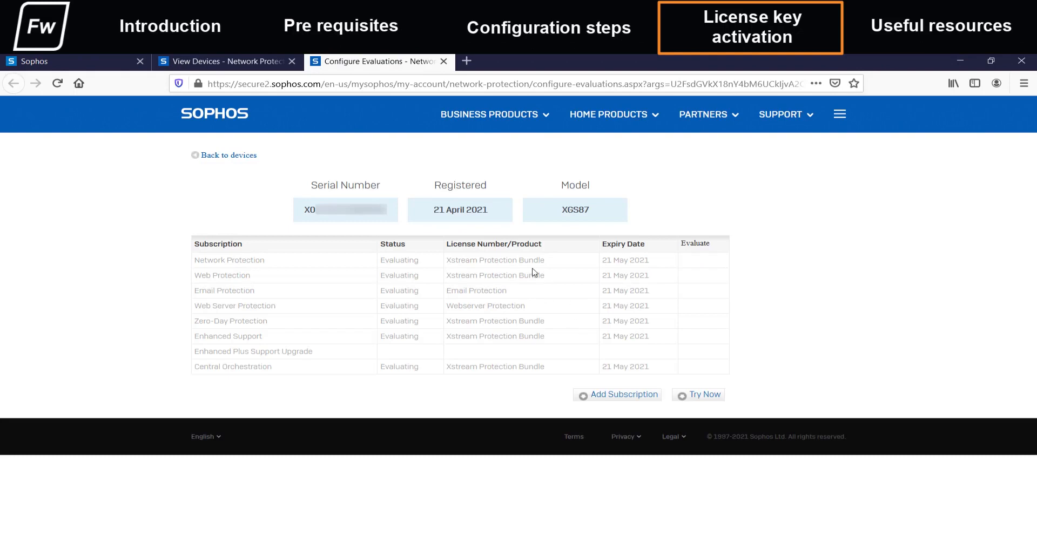
{"action": "left_click", "coordinate": [602, 398]}
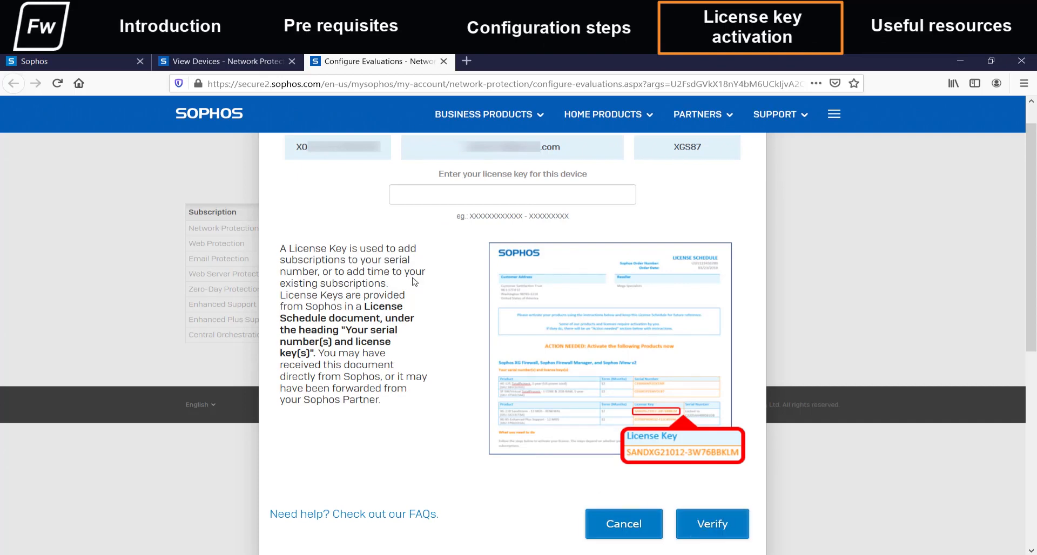
Return to the firewall console and synchronize the module subscriptions in the Administration licensing settings.
{"action": "left_click", "coordinate": [115, 61]}
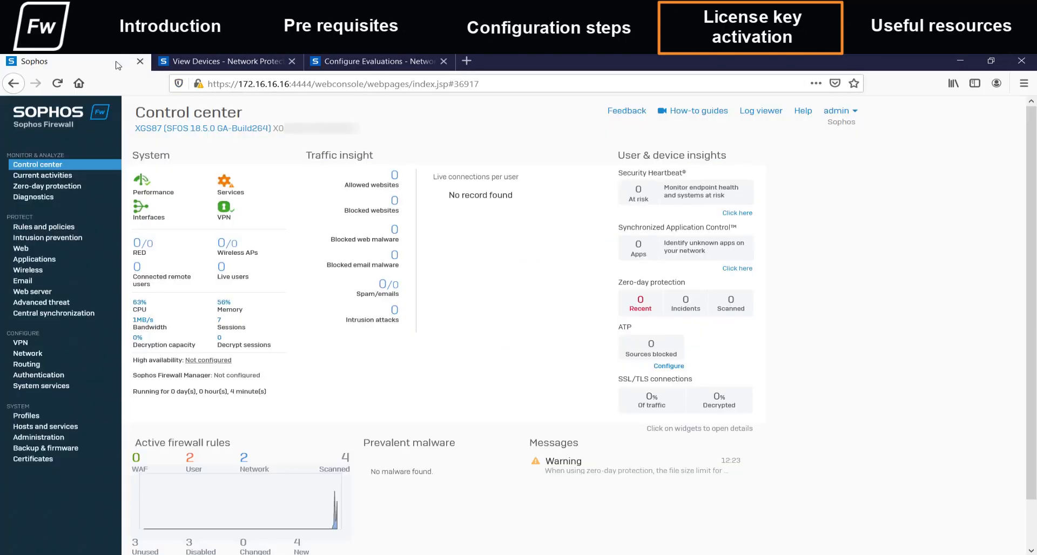
{"action": "left_click", "coordinate": [60, 442]}
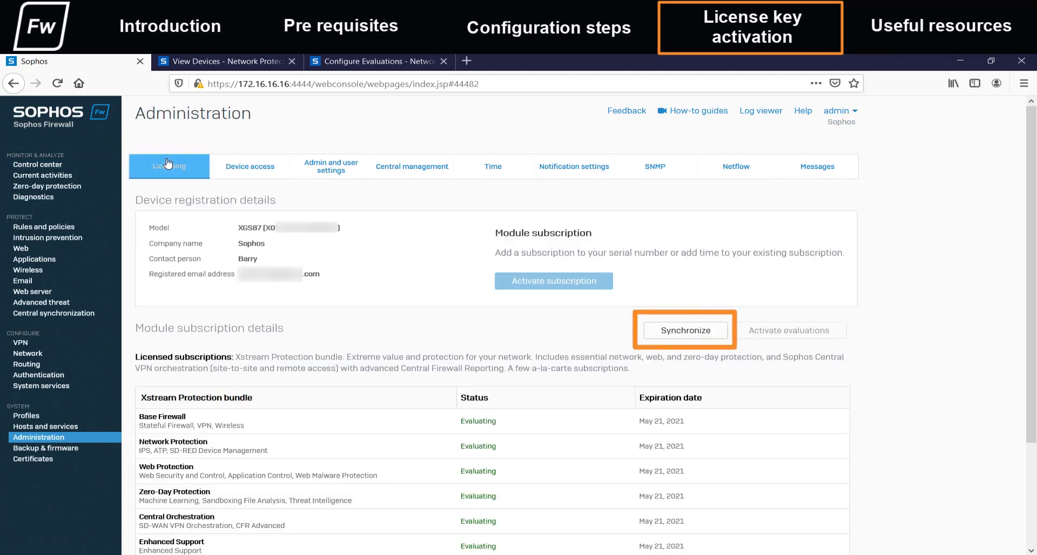
{"action": "left_click", "coordinate": [687, 335]}
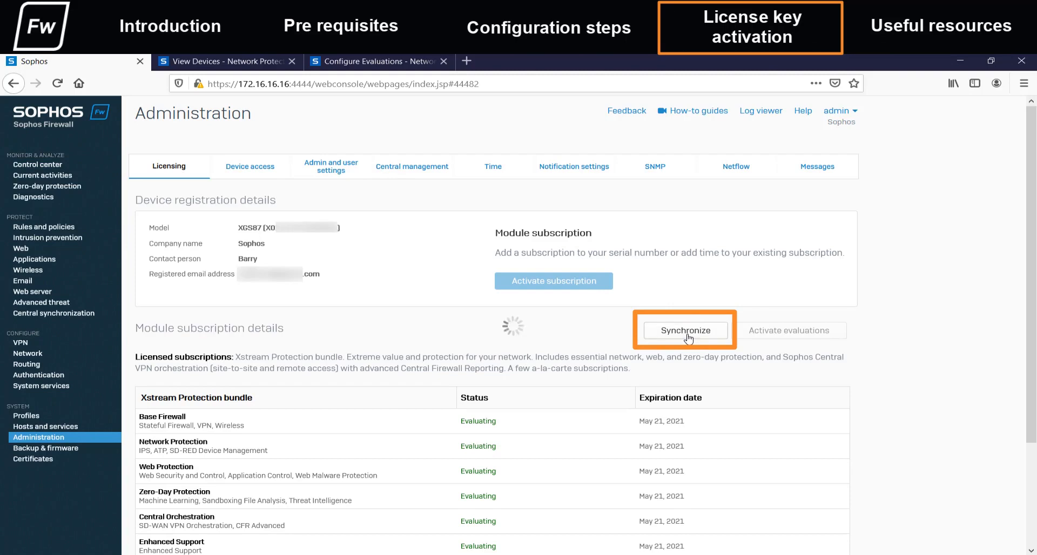